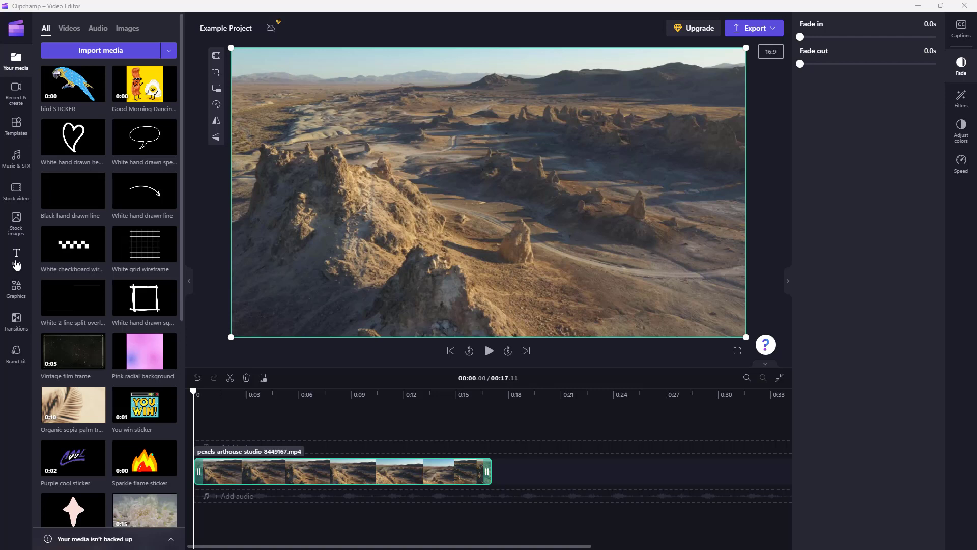
Add a trial plain text clip from the Text panel, delete it, and park the playhead near 2 s
{"action": "left_click", "coordinate": [16, 264]}
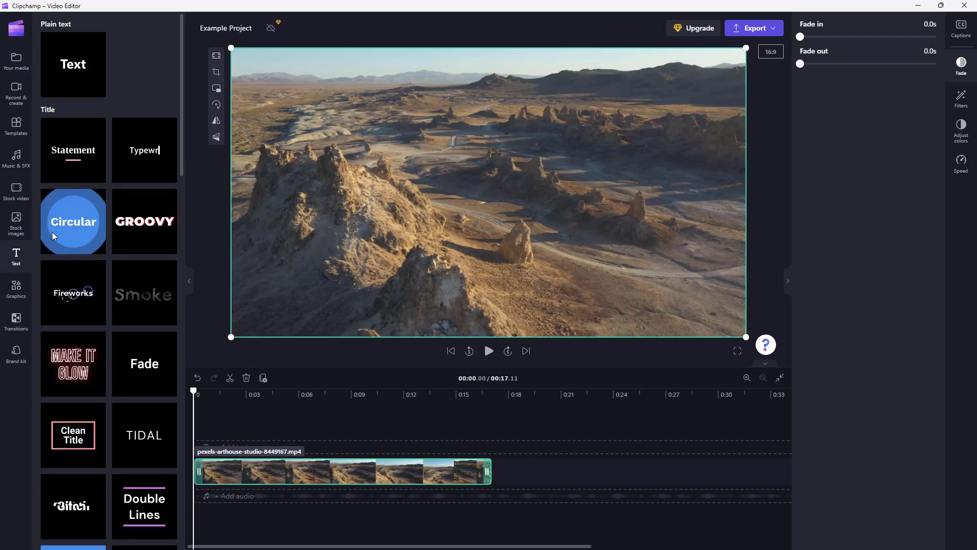
{"action": "mouse_move", "coordinate": [74, 51]}
{"action": "left_click_drag", "start_coordinate": [70, 65], "coordinate": [471, 253]}
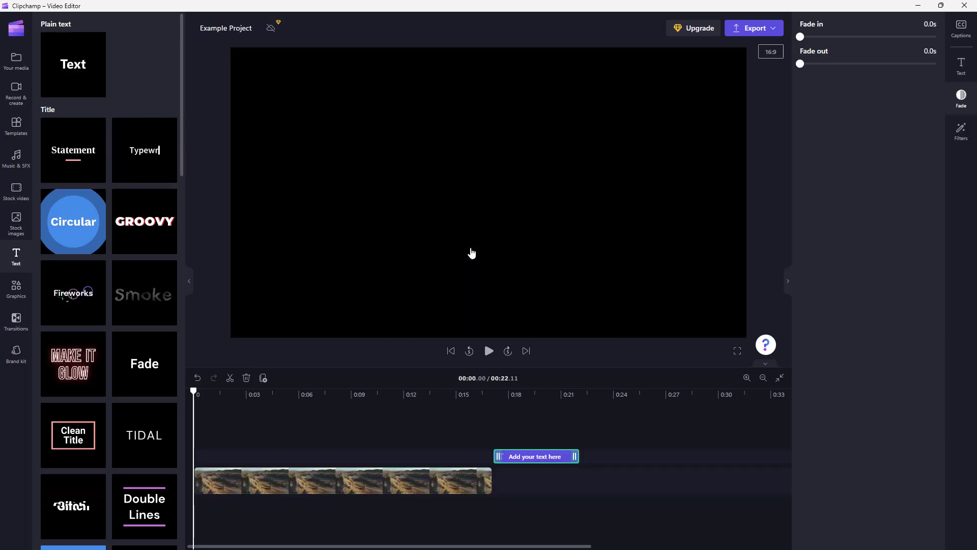
{"action": "left_click_drag", "start_coordinate": [532, 457], "coordinate": [308, 457]}
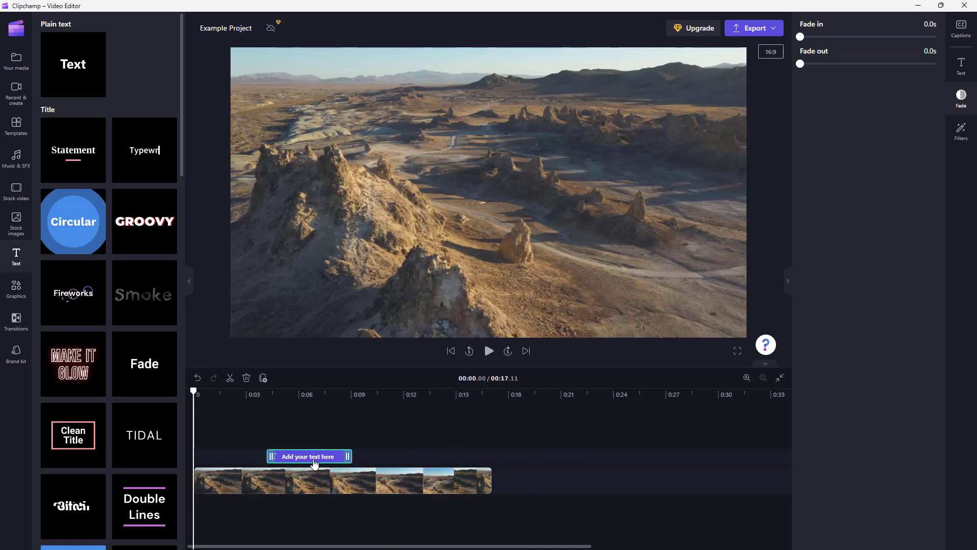
{"action": "key", "text": "Delete"}
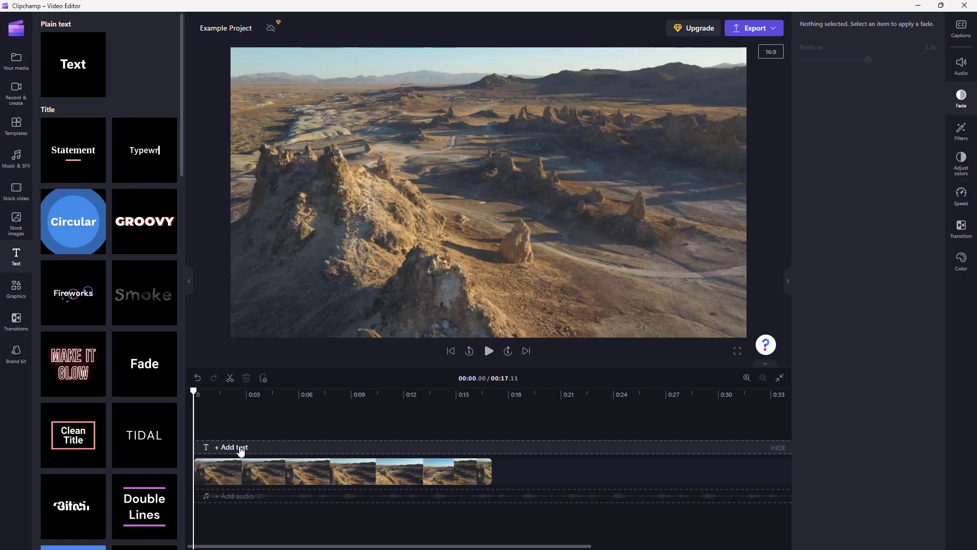
{"action": "left_click", "coordinate": [240, 450]}
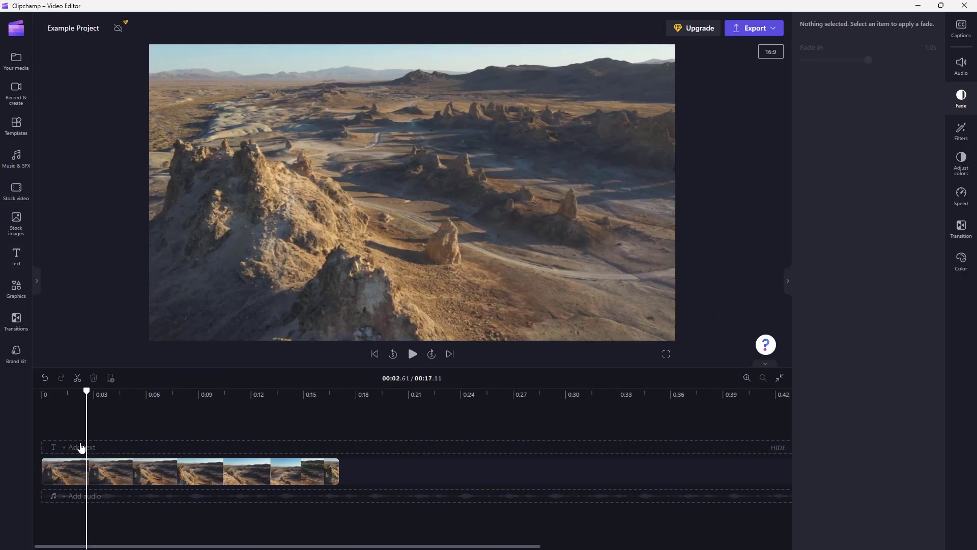
{"action": "left_click", "coordinate": [83, 451]}
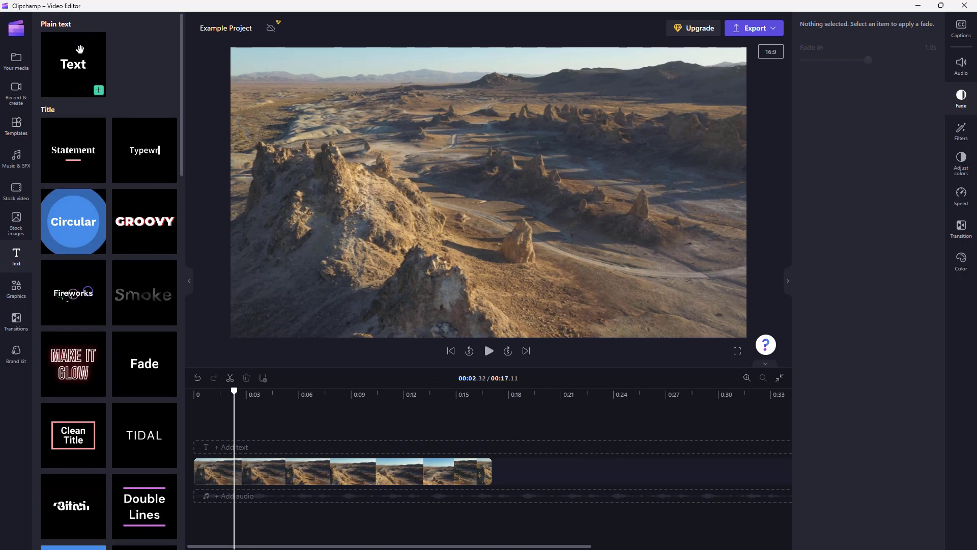
{"action": "left_click", "coordinate": [15, 66]}
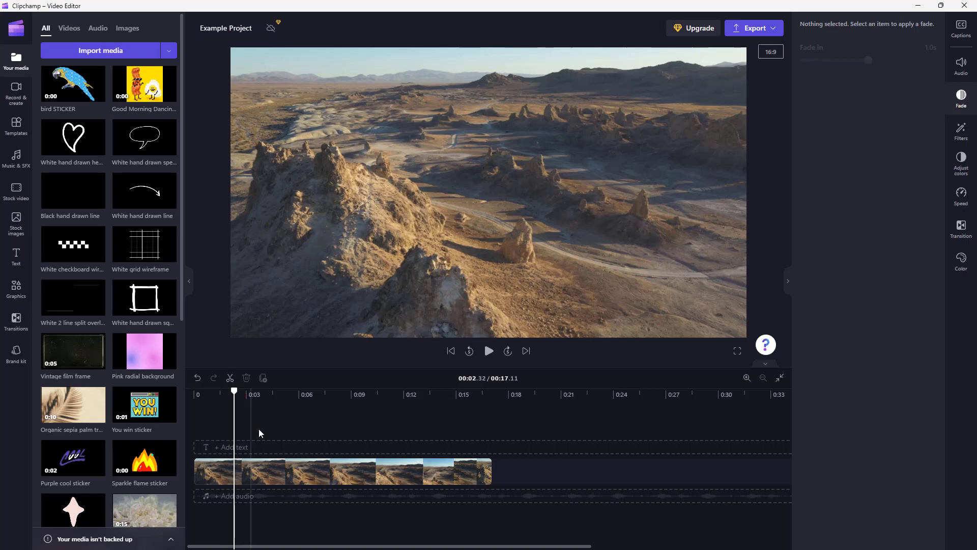
{"action": "left_click", "coordinate": [228, 444]}
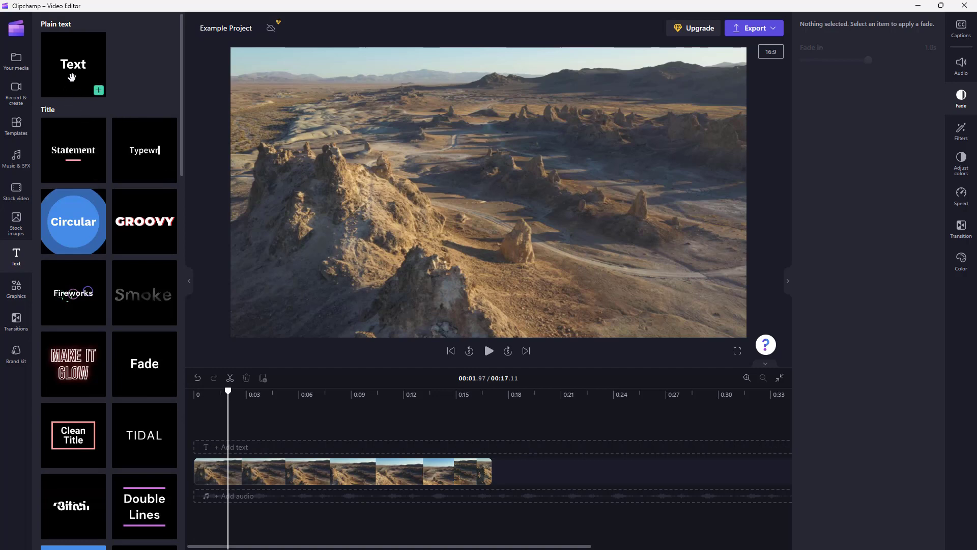
{"action": "scroll", "coordinate": [120, 270], "scroll_direction": "down", "scroll_amount": 10}
{"action": "scroll", "coordinate": [122, 283], "scroll_direction": "up", "scroll_amount": 5}
{"action": "scroll", "coordinate": [122, 283], "scroll_direction": "up", "scroll_amount": 7}
{"action": "left_click_drag", "start_coordinate": [65, 63], "coordinate": [265, 452]}
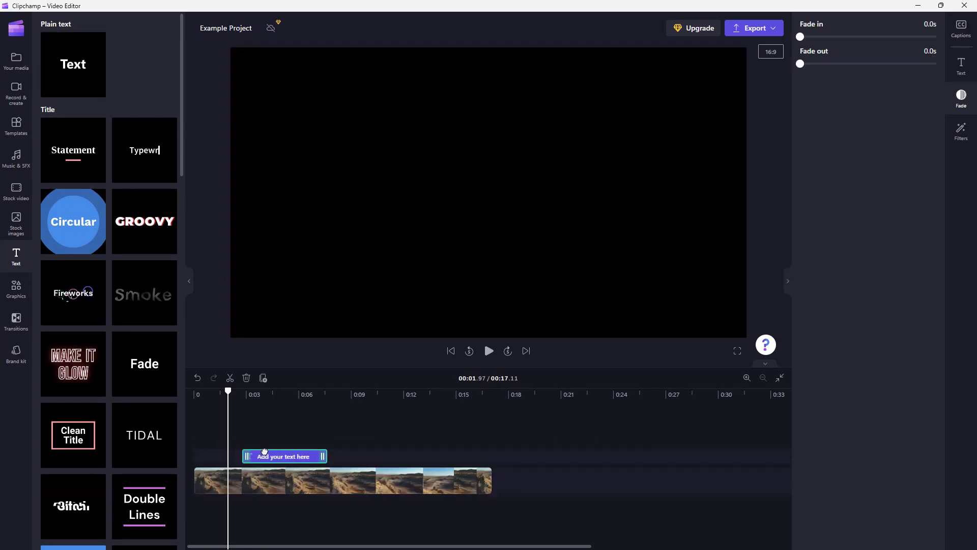
Replace the placeholder text with 'TutorTube' and 'Keep on Learning' on a second line
{"action": "left_click", "coordinate": [277, 393]}
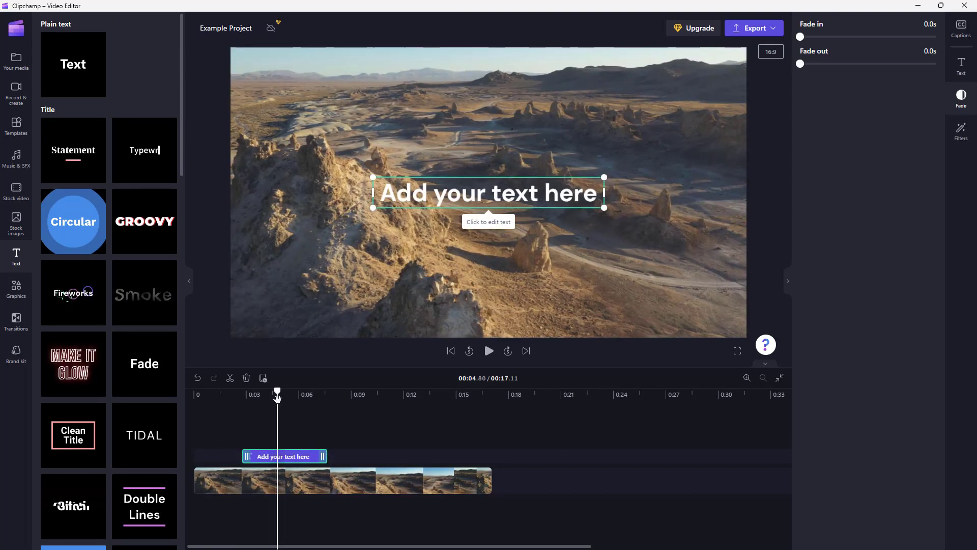
{"action": "left_click", "coordinate": [190, 280]}
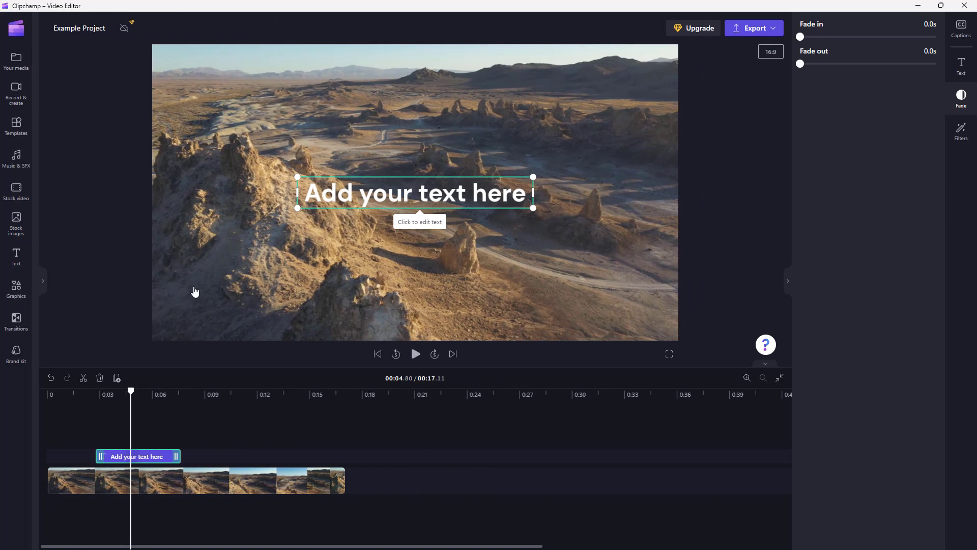
{"action": "left_click", "coordinate": [418, 191]}
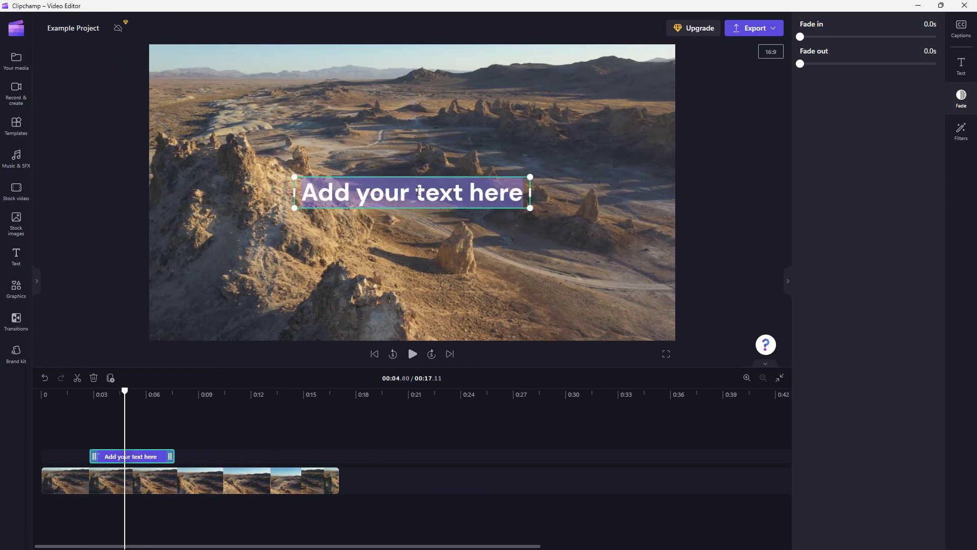
{"action": "type", "text": "TutorTube"}
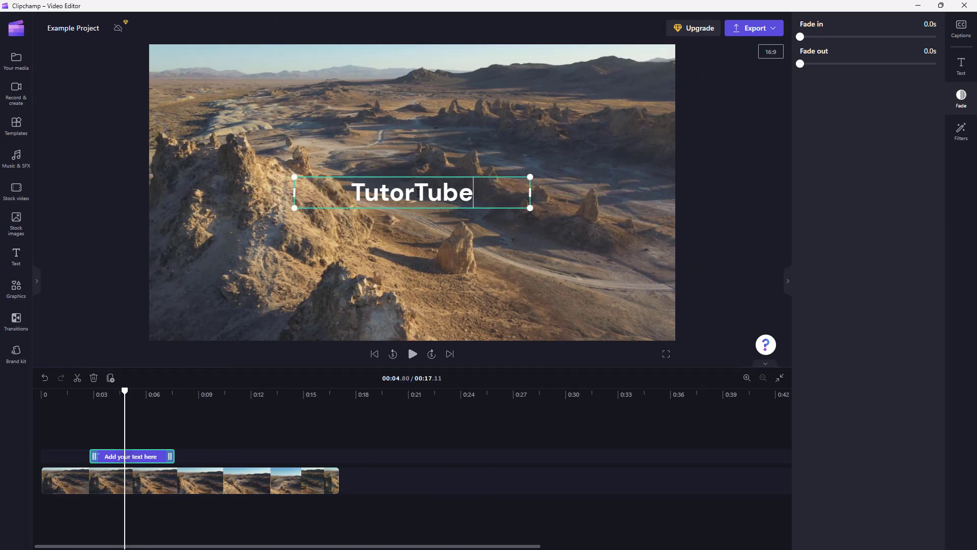
{"action": "key", "text": "Return"}
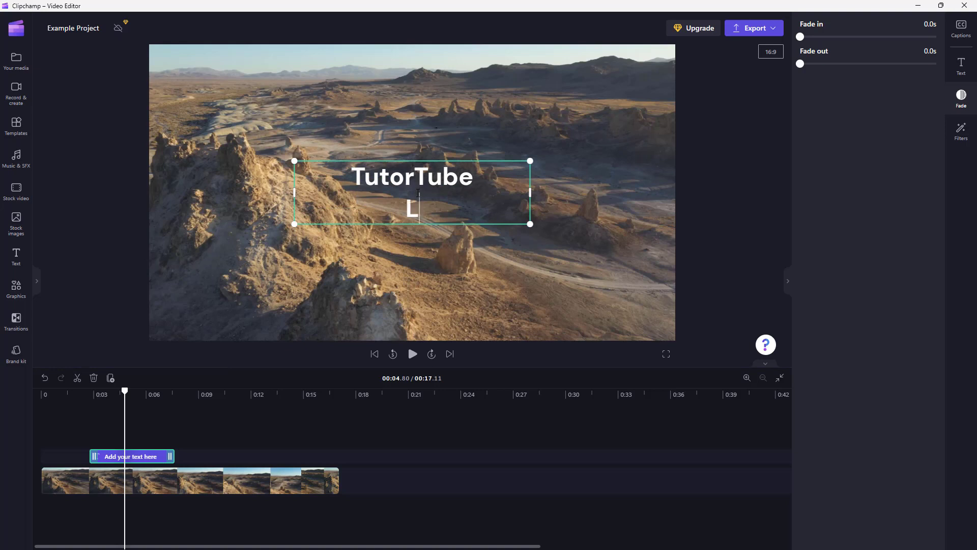
{"action": "type", "text": "Keep oin"}
{"action": "key", "text": "BackSpace"}
{"action": "key", "text": "BackSpace"}
{"action": "type", "text": "n Learning"}
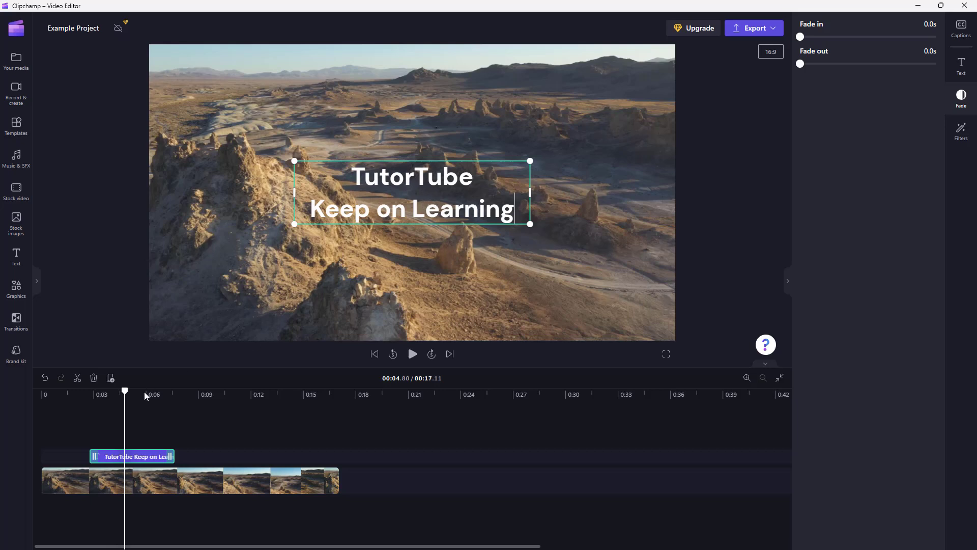
Set the title's fade in to 0.4 s and fade out to 0.5 s, then play it back to check
{"action": "left_click_drag", "start_coordinate": [800, 37], "coordinate": [834, 64]}
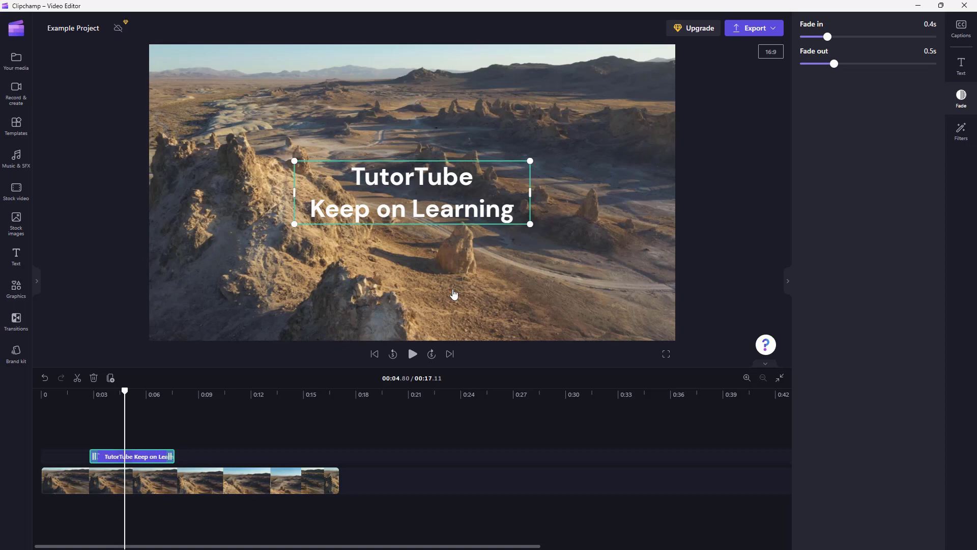
{"action": "left_click_drag", "start_coordinate": [131, 402], "coordinate": [87, 395]}
{"action": "left_click", "coordinate": [251, 439]}
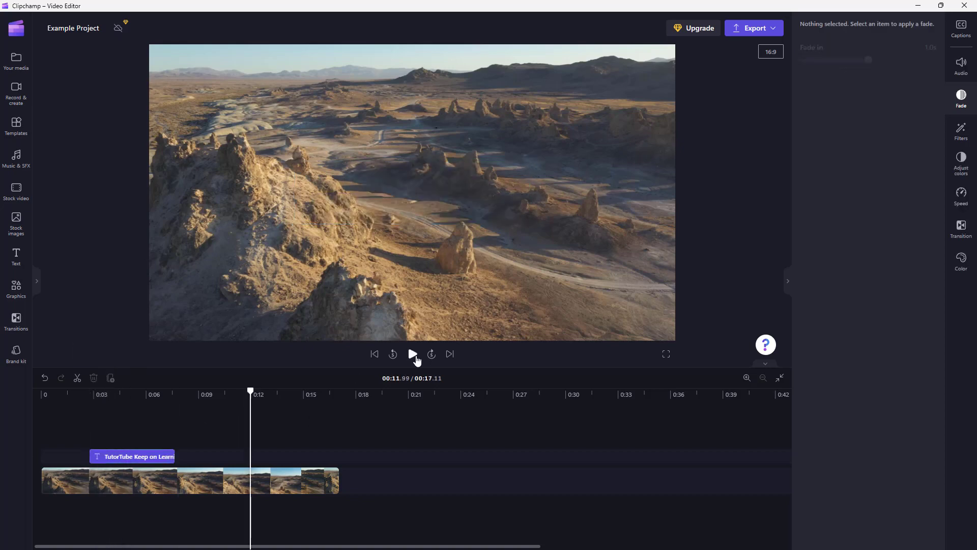
{"action": "left_click", "coordinate": [80, 395]}
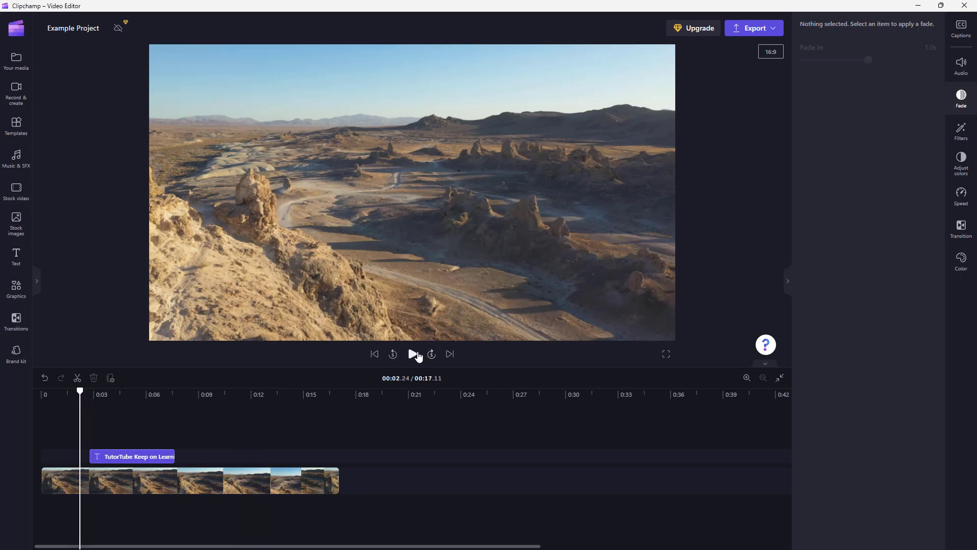
{"action": "left_click", "coordinate": [413, 354]}
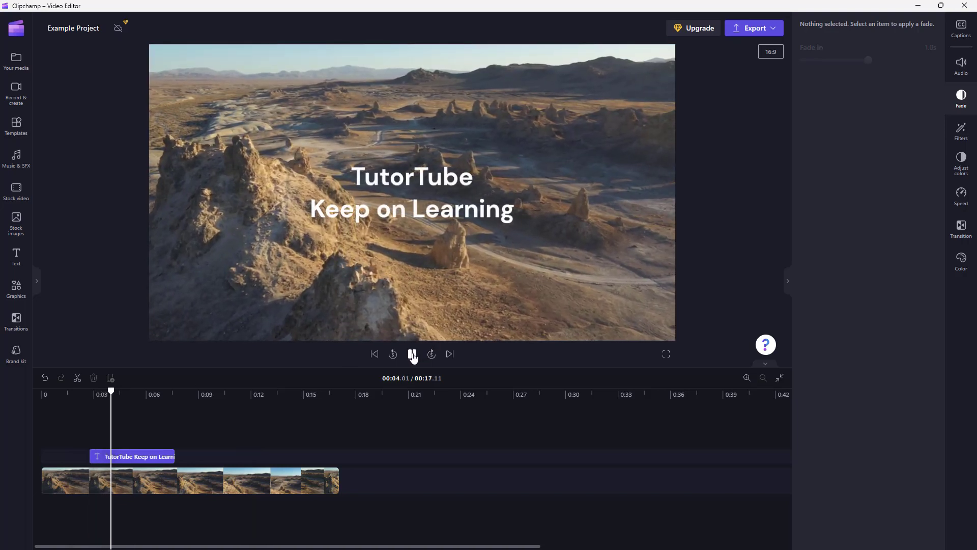
{"action": "left_click", "coordinate": [412, 355]}
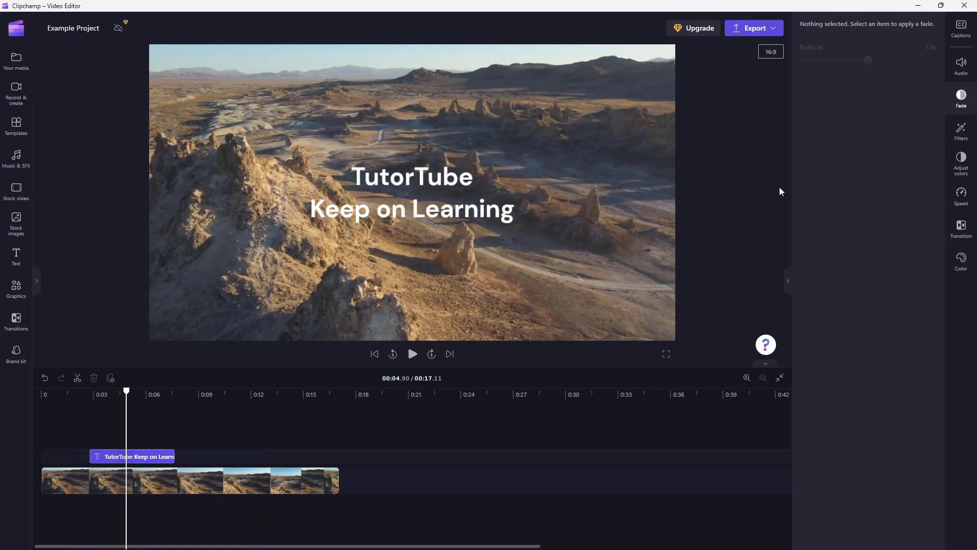
{"action": "left_click", "coordinate": [150, 456]}
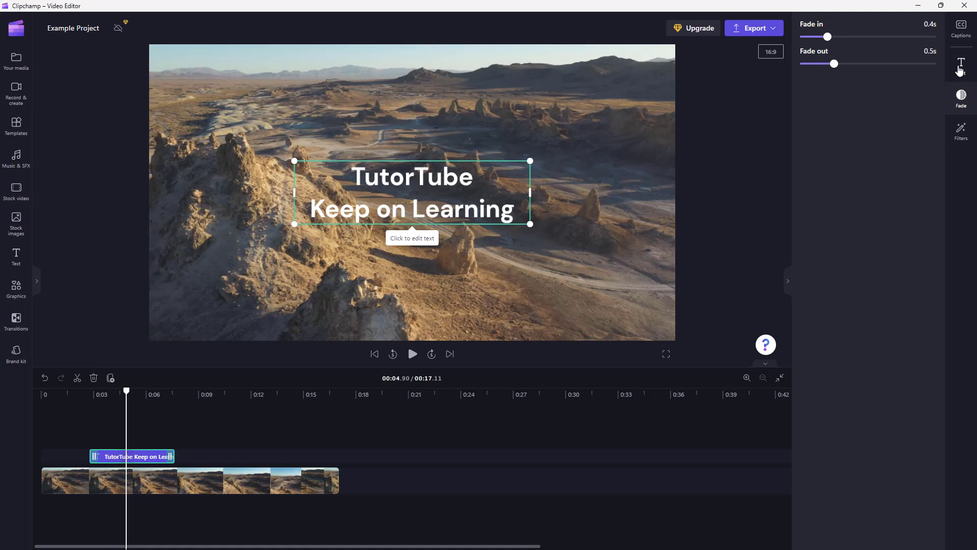
{"action": "left_click", "coordinate": [960, 66]}
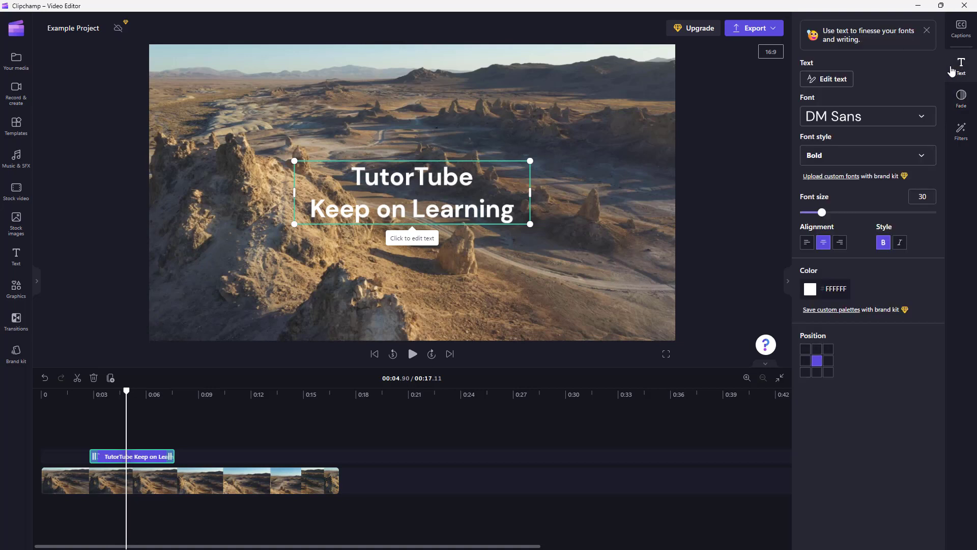
{"action": "left_click", "coordinate": [842, 79]}
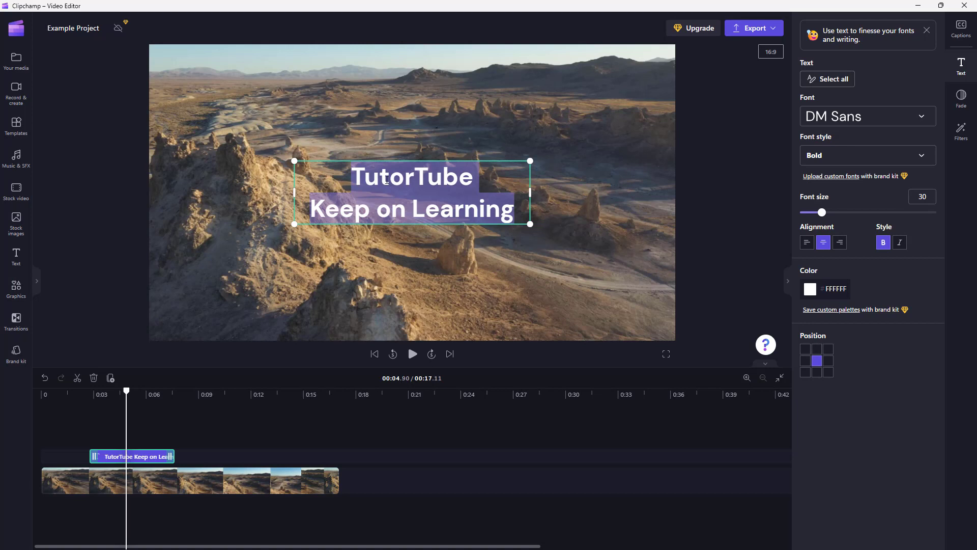
{"action": "left_click", "coordinate": [414, 181]}
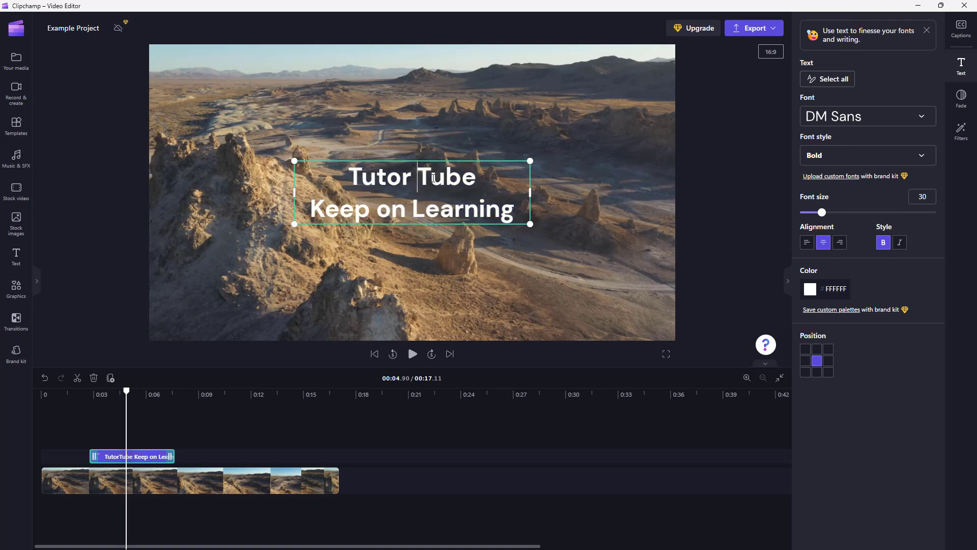
{"action": "key", "text": "BackSpace"}
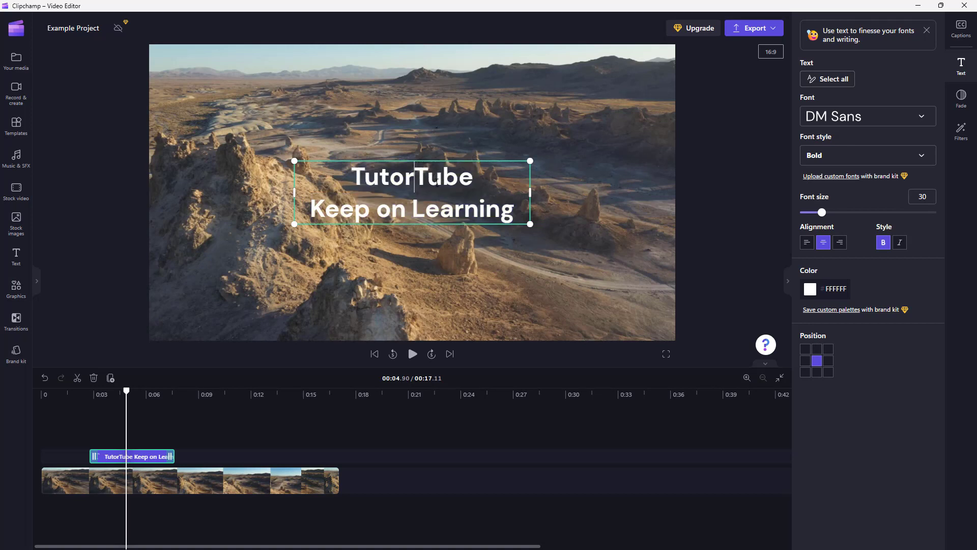
{"action": "left_click", "coordinate": [918, 119]}
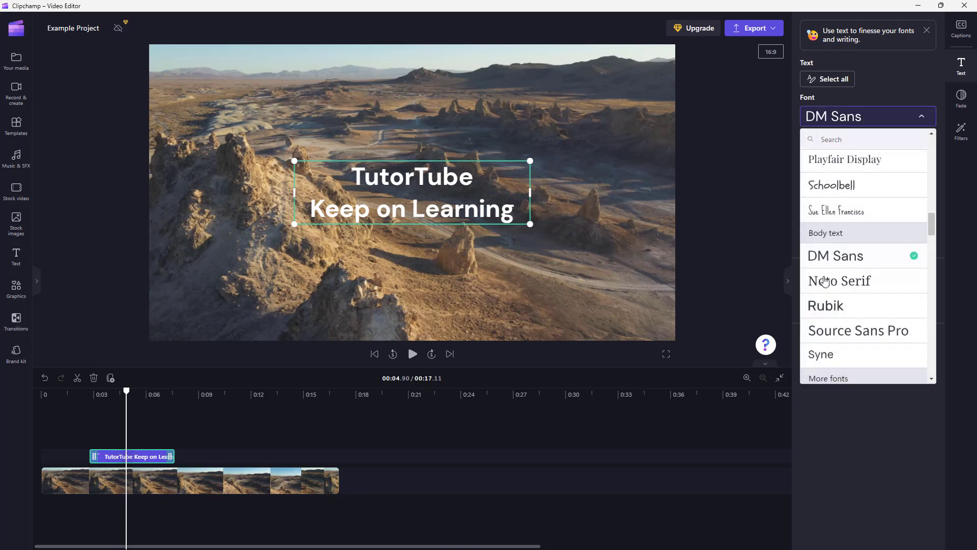
{"action": "scroll", "coordinate": [829, 282], "scroll_direction": "down", "scroll_amount": 3}
{"action": "scroll", "coordinate": [829, 283], "scroll_direction": "down", "scroll_amount": 3}
{"action": "scroll", "coordinate": [835, 255], "scroll_direction": "up", "scroll_amount": 2}
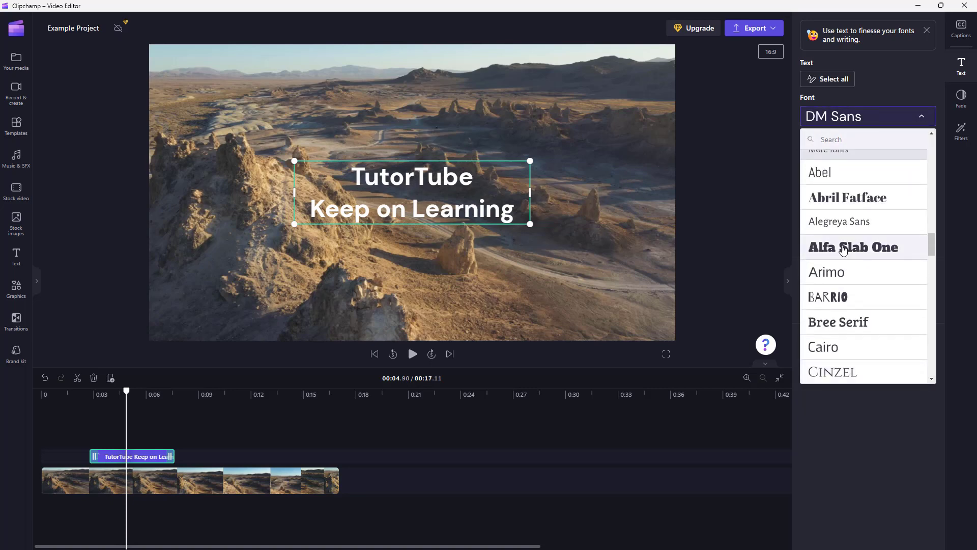
{"action": "left_click", "coordinate": [842, 249]}
{"action": "left_click", "coordinate": [407, 195]}
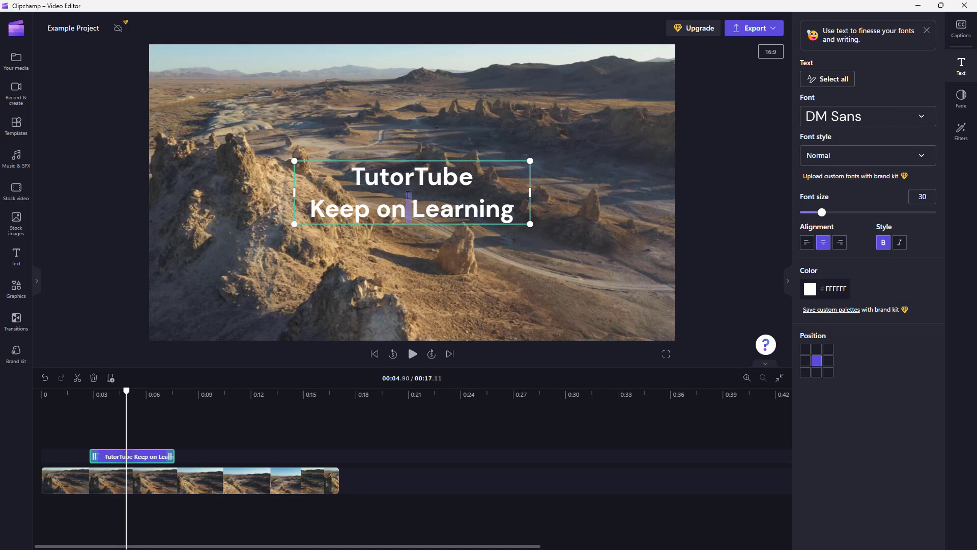
{"action": "left_click", "coordinate": [406, 195]}
{"action": "left_click_drag", "start_coordinate": [492, 175], "coordinate": [353, 178]}
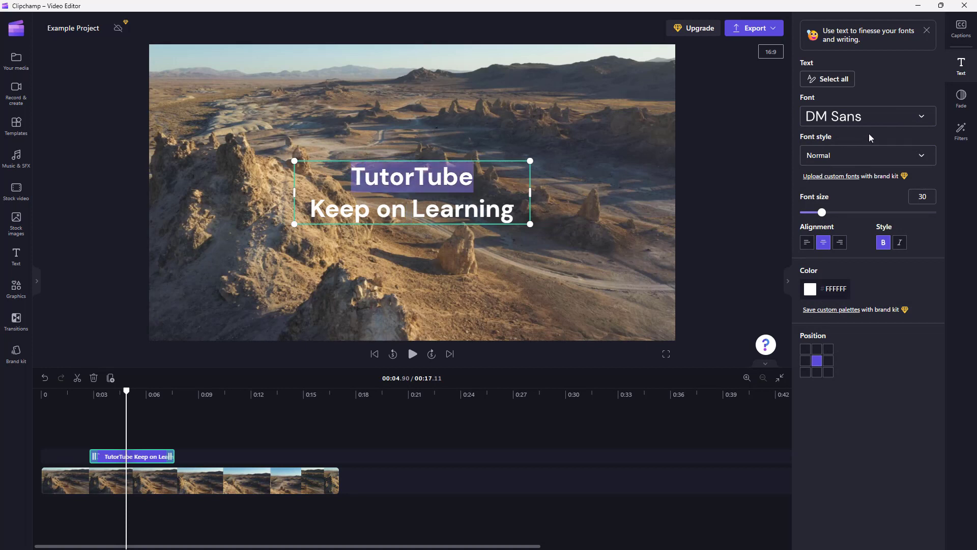
Try Noto Serif, then Fredoka One, on the TutorTube line and check Fredoka One's styles
{"action": "left_click", "coordinate": [925, 118]}
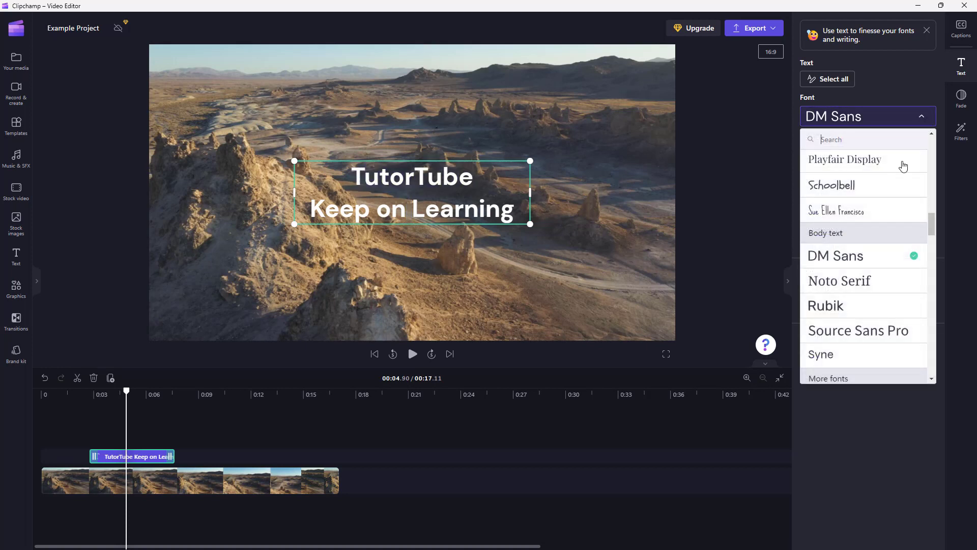
{"action": "left_click", "coordinate": [845, 281]}
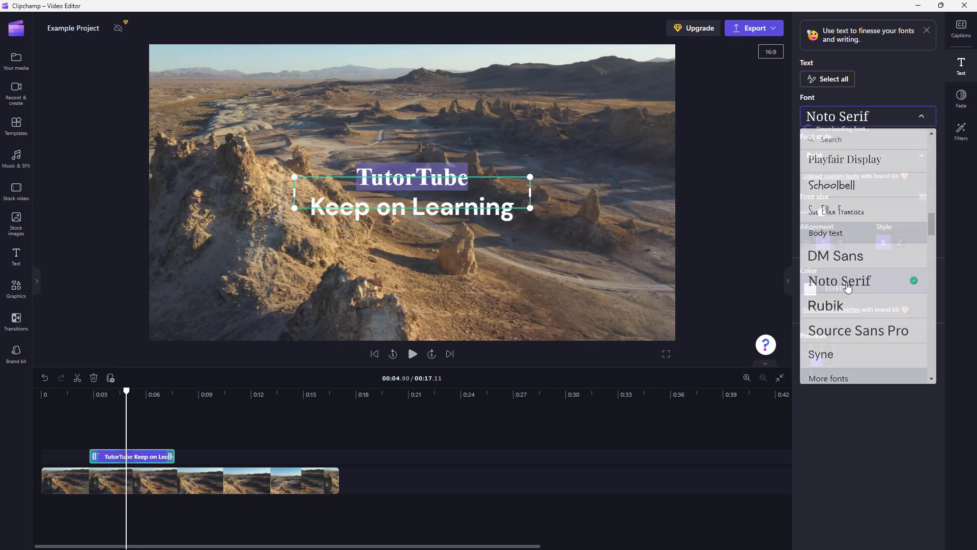
{"action": "left_click", "coordinate": [923, 125]}
{"action": "scroll", "coordinate": [918, 306], "scroll_direction": "up", "scroll_amount": 5}
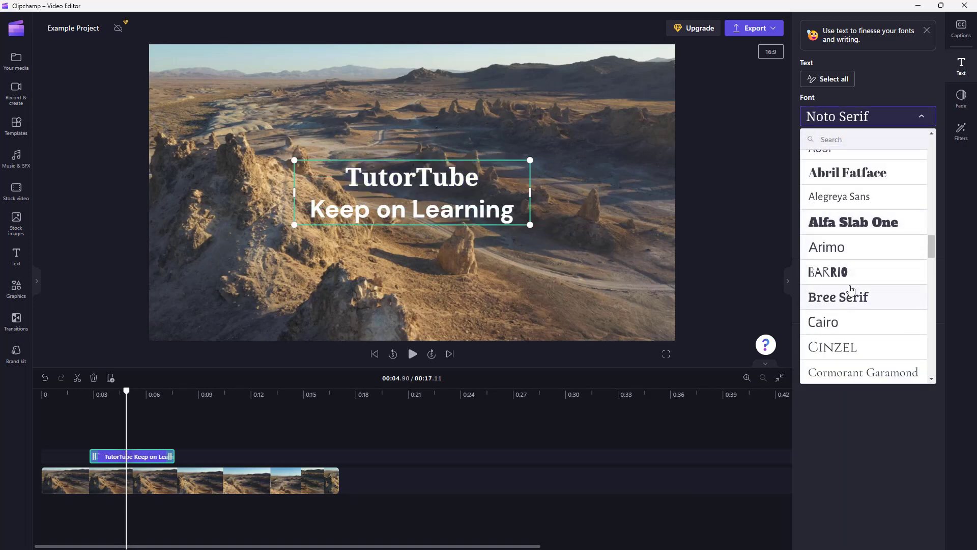
{"action": "scroll", "coordinate": [841, 283], "scroll_direction": "down", "scroll_amount": 9}
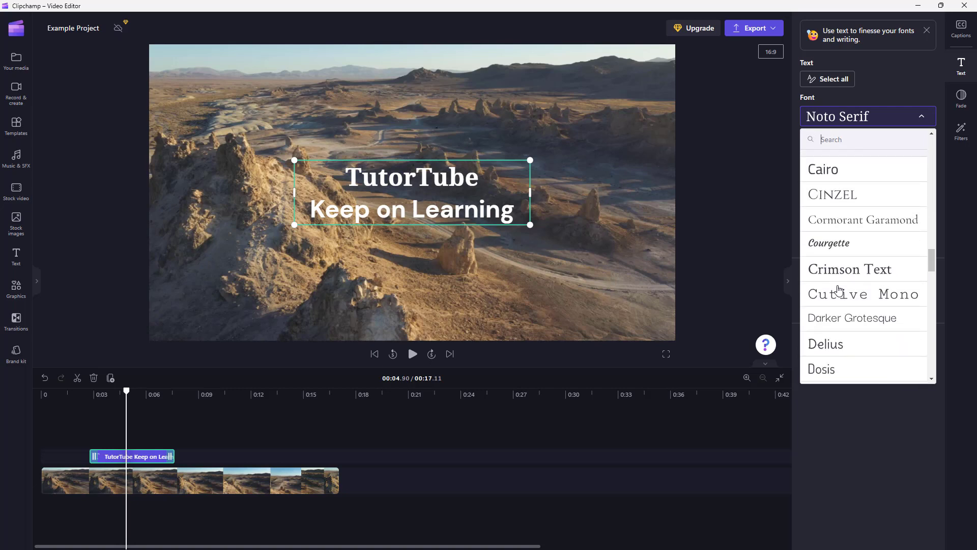
{"action": "left_click", "coordinate": [844, 204]}
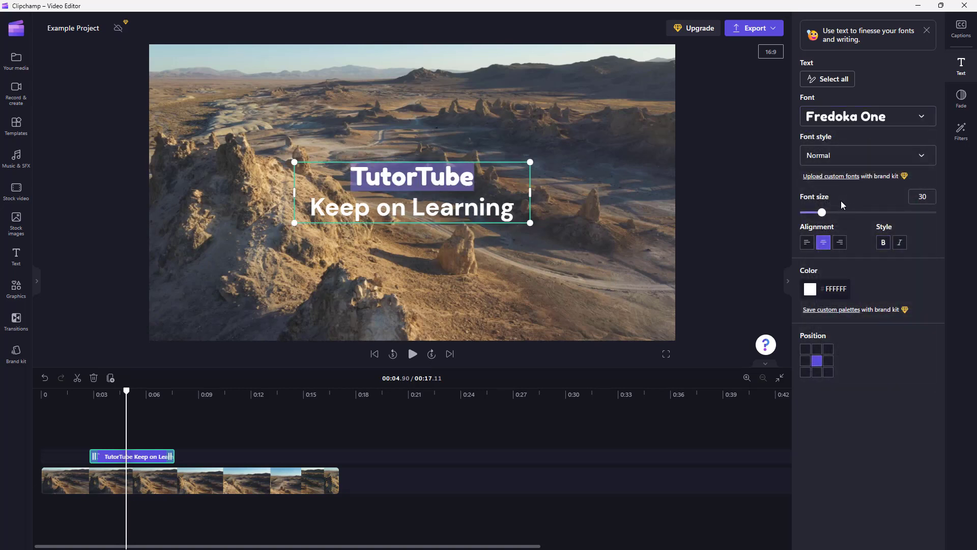
{"action": "left_click", "coordinate": [921, 157]}
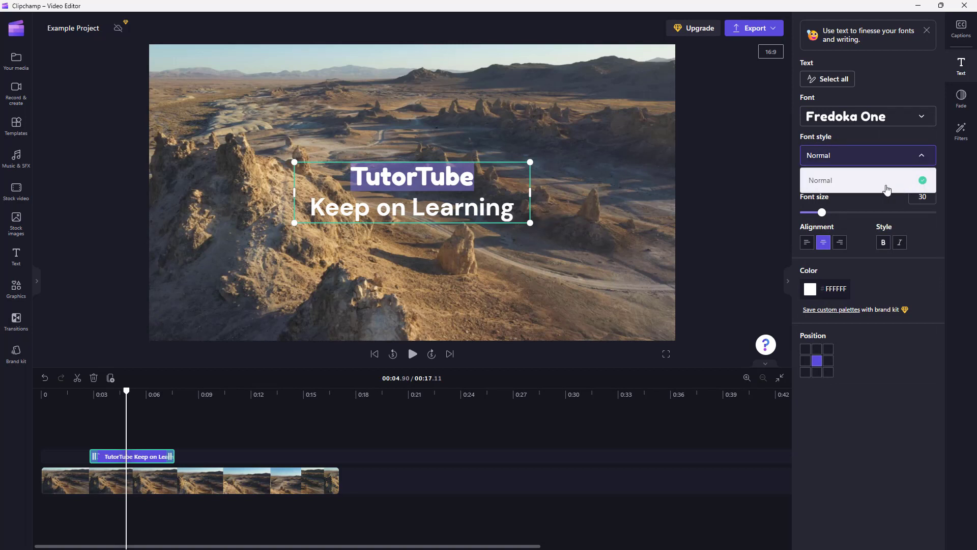
Test bold Gudea for TutorTube, then switch it back to Fredoka One
{"action": "left_click", "coordinate": [881, 116]}
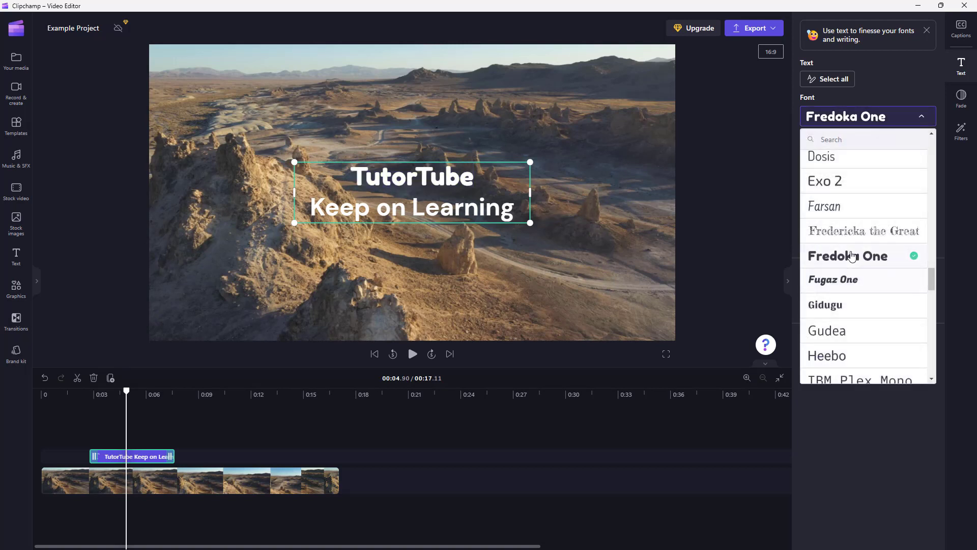
{"action": "left_click", "coordinate": [829, 331]}
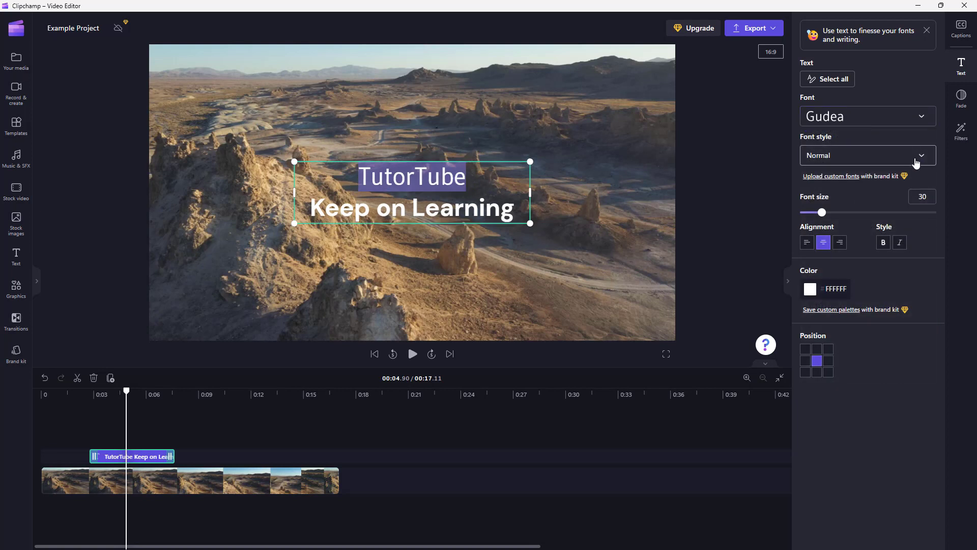
{"action": "left_click", "coordinate": [916, 157]}
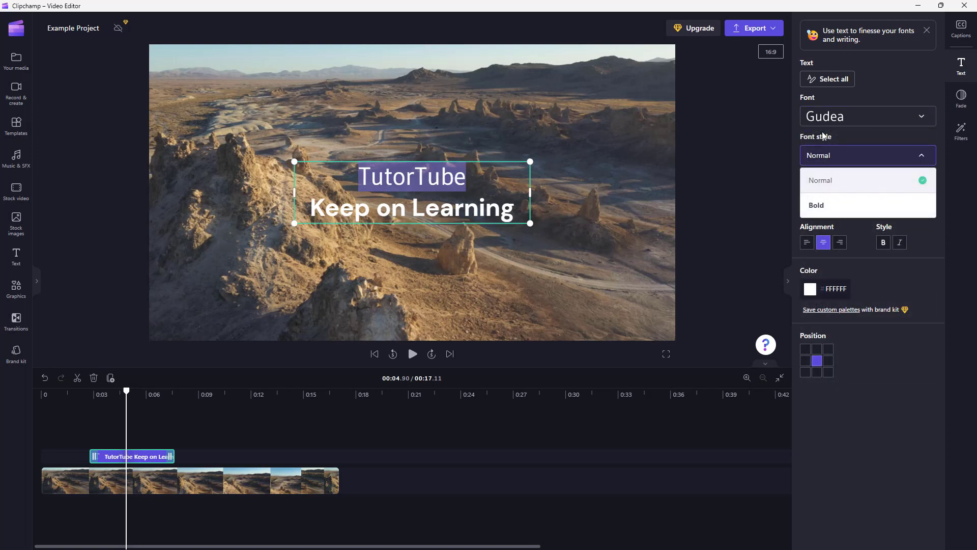
{"action": "left_click", "coordinate": [824, 211]}
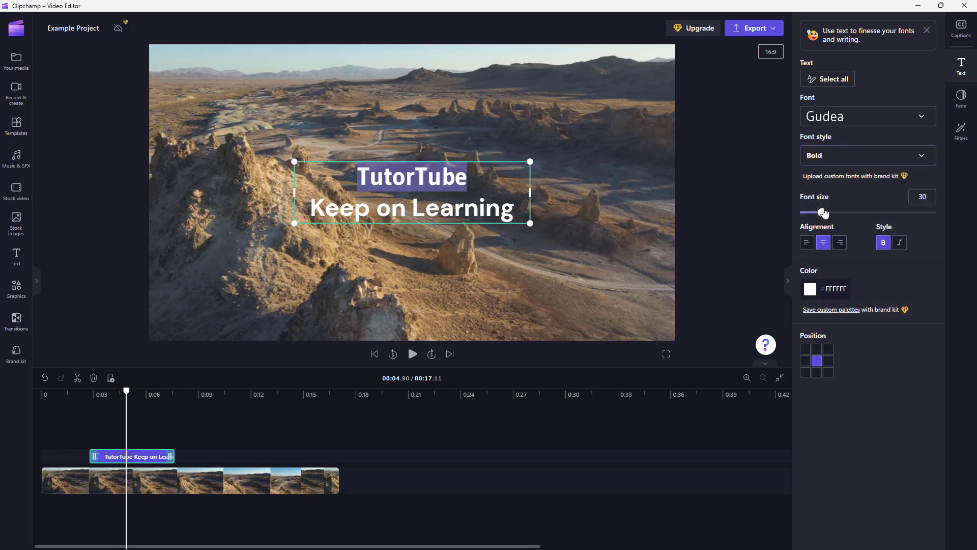
{"action": "left_click", "coordinate": [927, 117]}
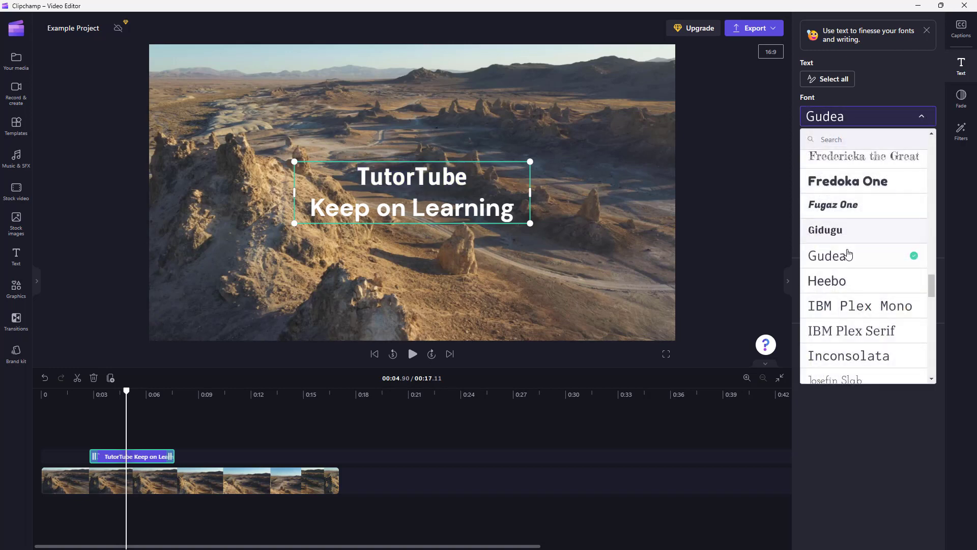
{"action": "left_click", "coordinate": [865, 183]}
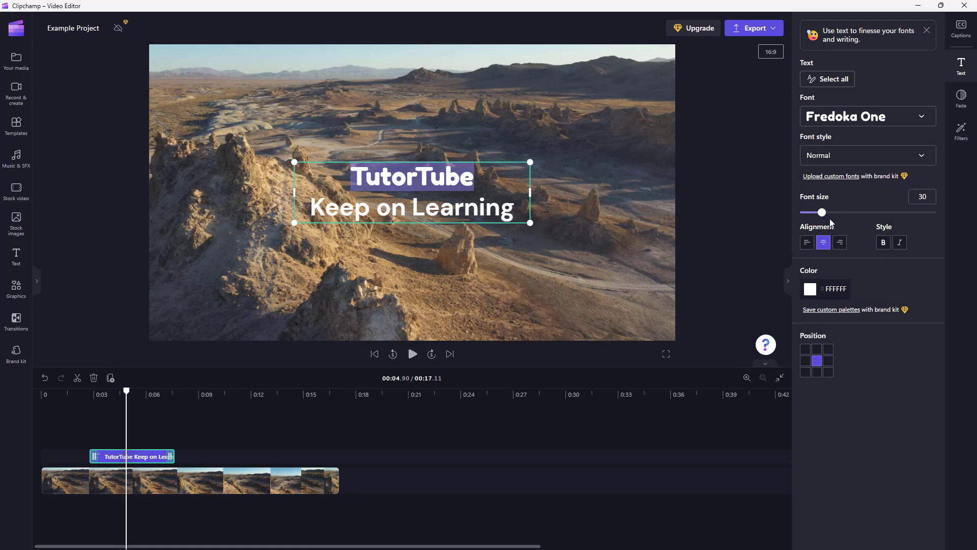
Try larger sizes for TutorTube, enter 60, then settle on font size 55
{"action": "left_click_drag", "start_coordinate": [820, 213], "coordinate": [845, 213]}
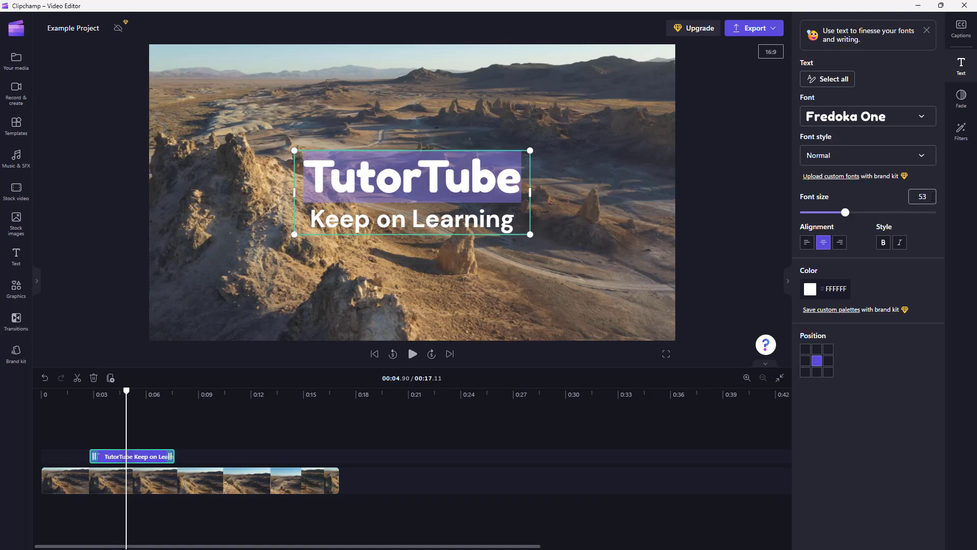
{"action": "left_click", "coordinate": [912, 196]}
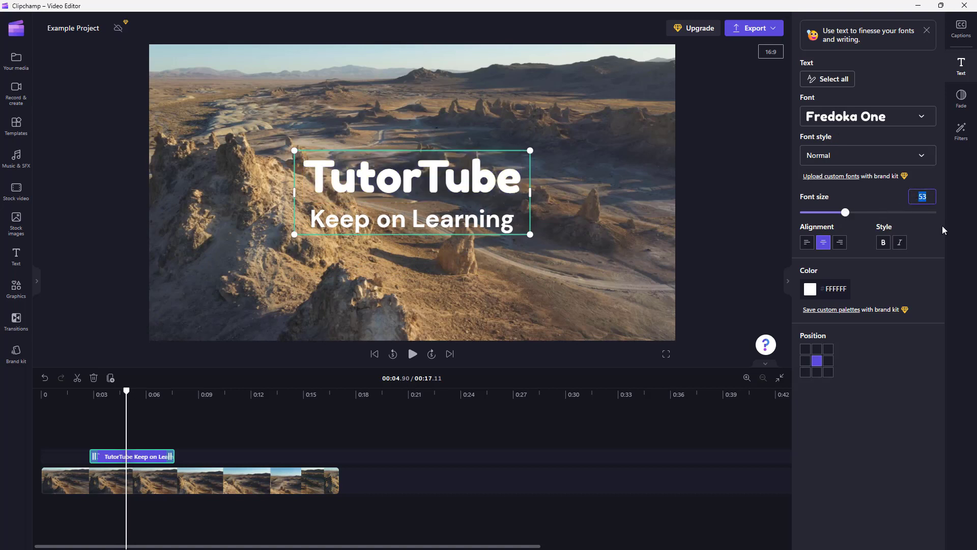
{"action": "type", "text": "60"}
{"action": "key", "text": "Return"}
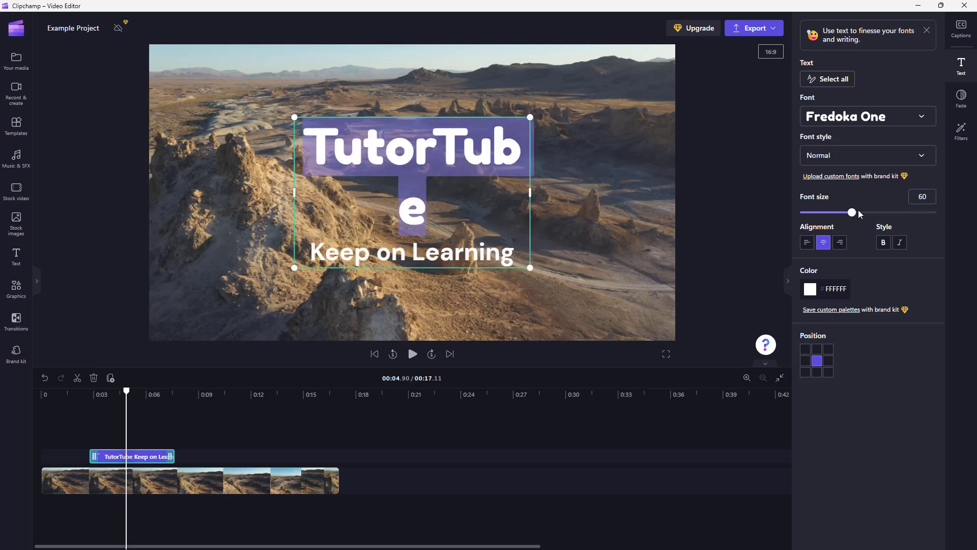
{"action": "left_click_drag", "start_coordinate": [851, 213], "coordinate": [847, 211]}
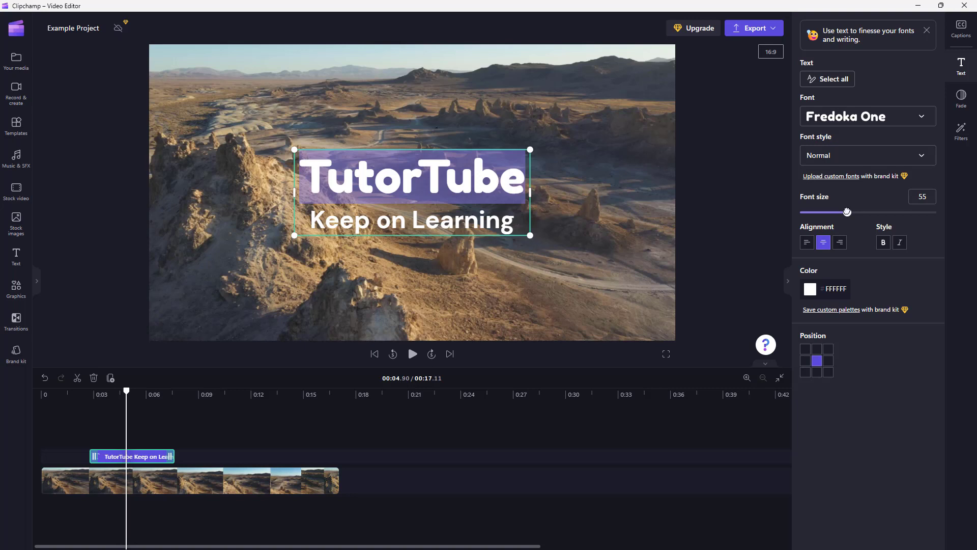
{"action": "left_click", "coordinate": [807, 243]}
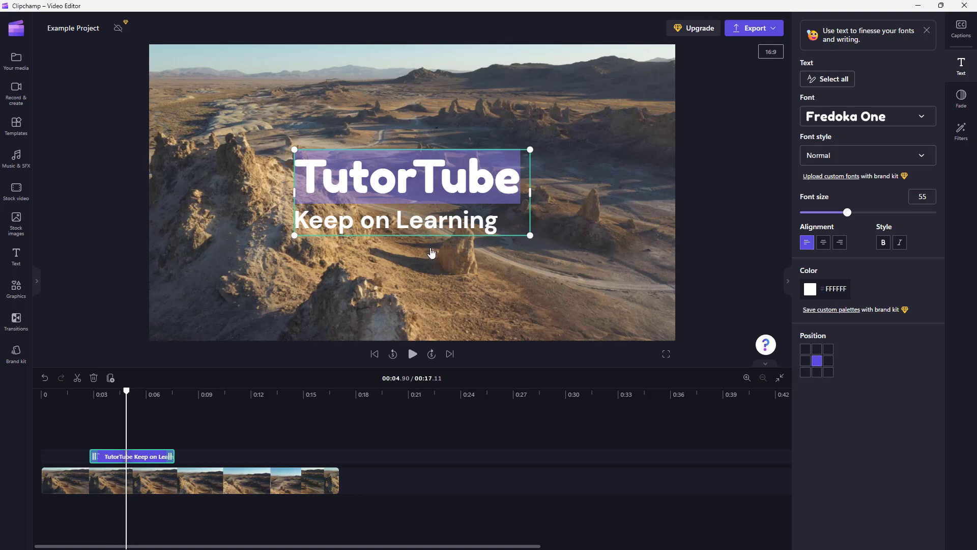
{"action": "left_click", "coordinate": [823, 244]}
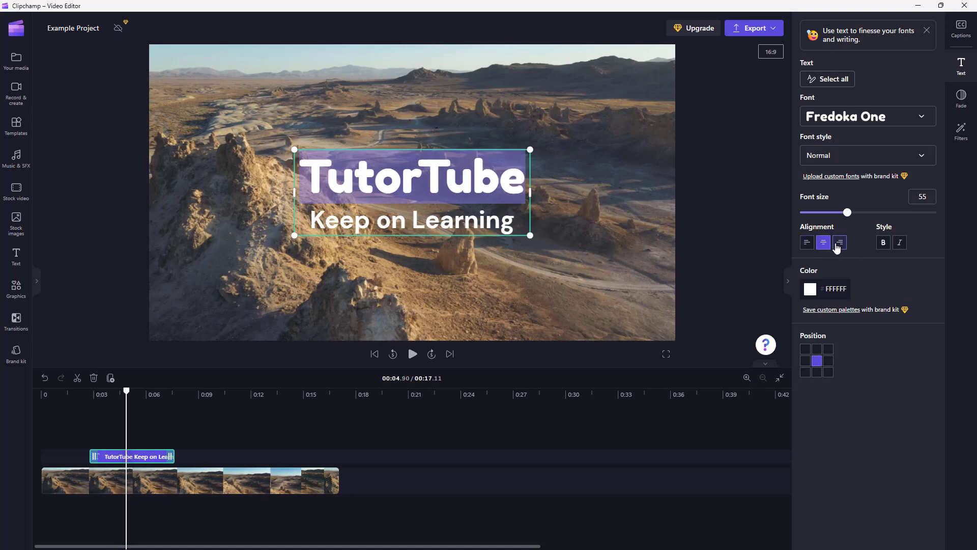
{"action": "left_click", "coordinate": [838, 242]}
{"action": "left_click", "coordinate": [824, 244]}
{"action": "left_click", "coordinate": [884, 243]}
{"action": "left_click", "coordinate": [899, 243]}
{"action": "left_click", "coordinate": [899, 243]}
Try pink, purple and yellow preset colours on the TutorTube line
{"action": "left_click", "coordinate": [815, 298]}
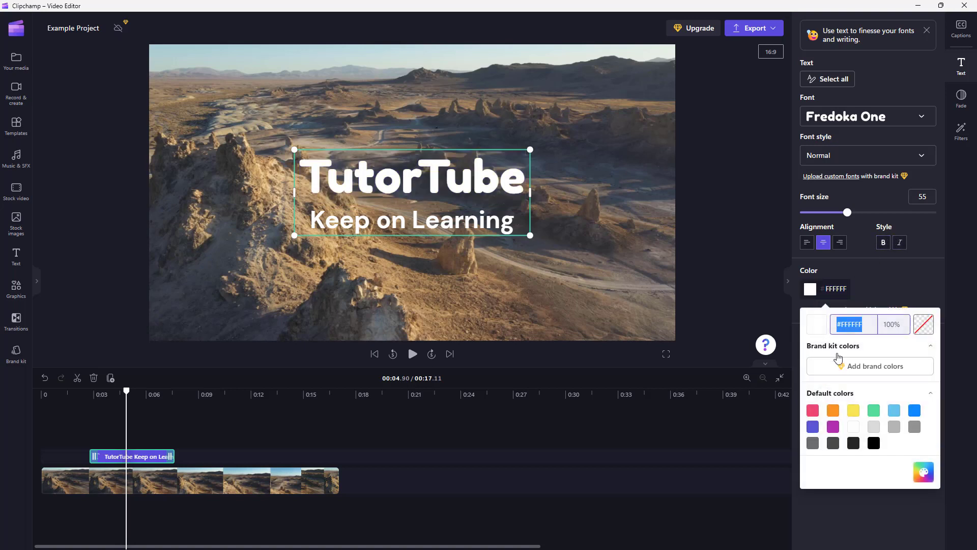
{"action": "left_click", "coordinate": [812, 412]}
{"action": "left_click", "coordinate": [832, 428]}
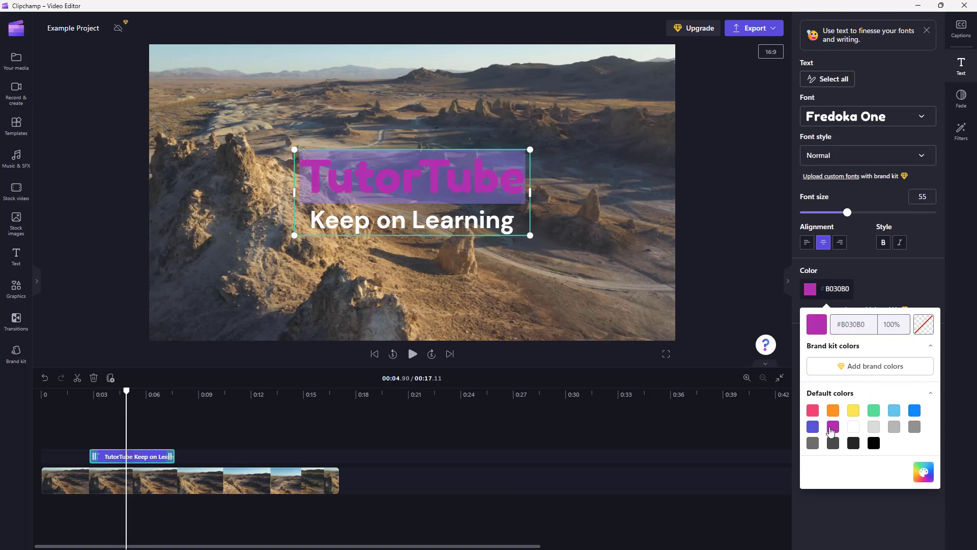
{"action": "left_click", "coordinate": [855, 413]}
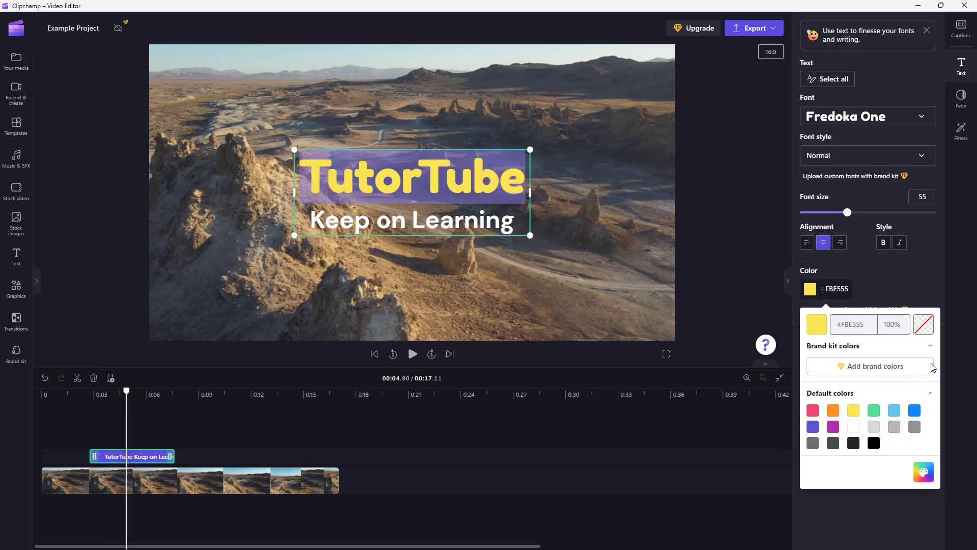
{"action": "left_click", "coordinate": [859, 325]}
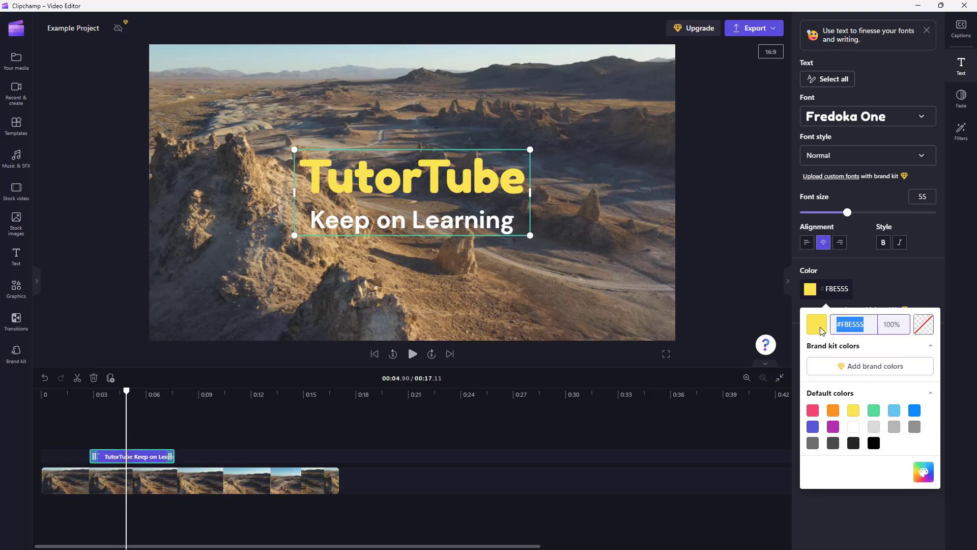
Set TutorTube to the custom cyan #40C2D5 in the full colour picker
{"action": "left_click", "coordinate": [923, 472]}
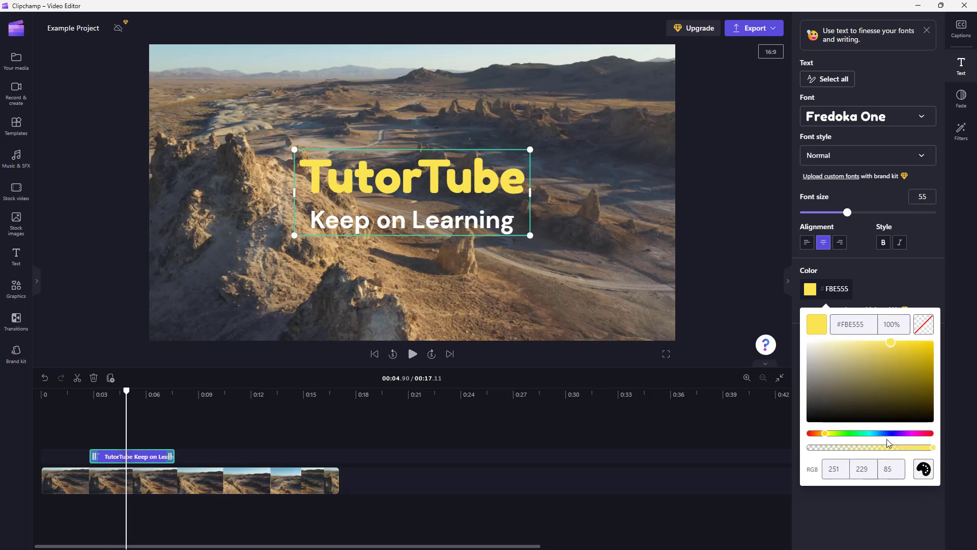
{"action": "left_click_drag", "start_coordinate": [871, 352], "coordinate": [838, 359]}
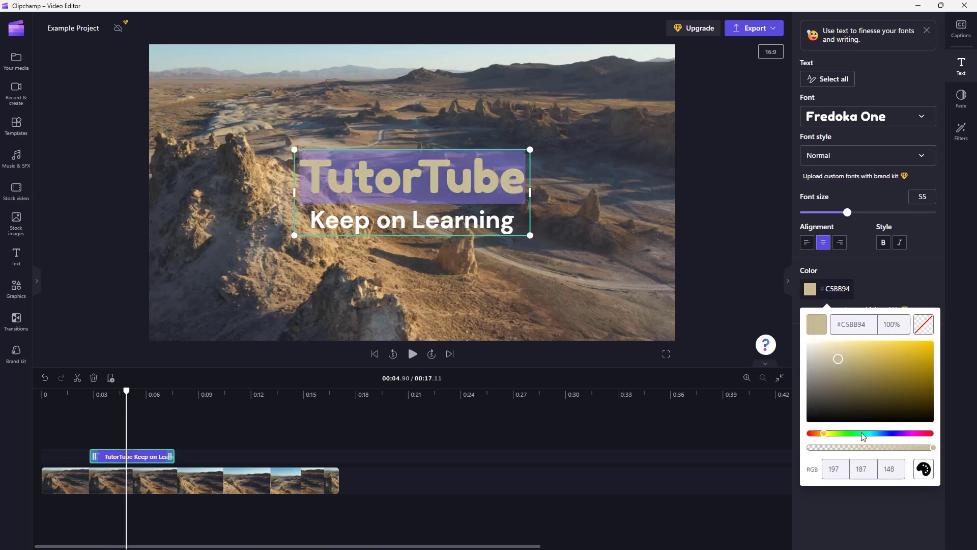
{"action": "left_click_drag", "start_coordinate": [864, 436], "coordinate": [872, 433]}
{"action": "left_click_drag", "start_coordinate": [876, 394], "coordinate": [895, 354]}
{"action": "mouse_move", "coordinate": [930, 450]}
{"action": "left_mouse_down"}
{"action": "mouse_move", "coordinate": [847, 447]}
{"action": "mouse_move", "coordinate": [928, 452]}
{"action": "left_mouse_up"}
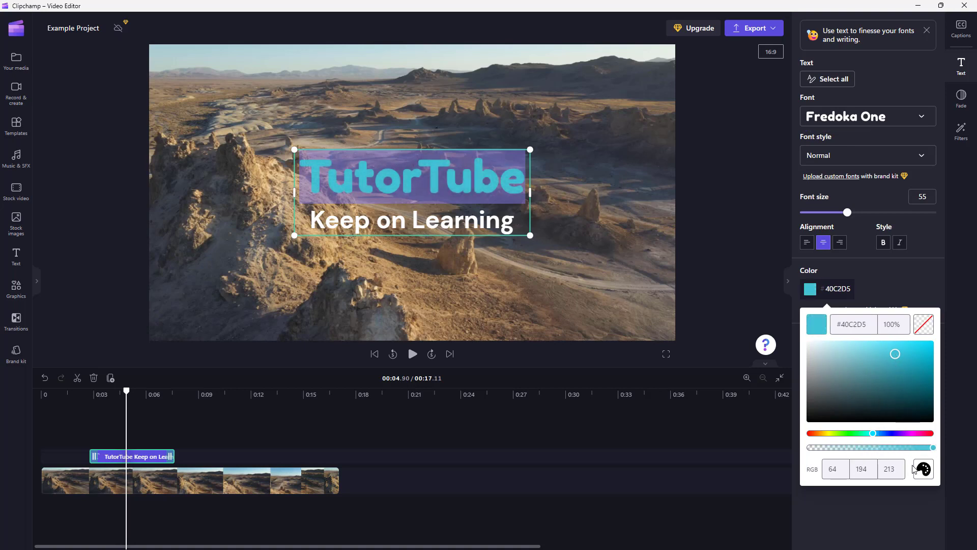
{"action": "left_click", "coordinate": [919, 470]}
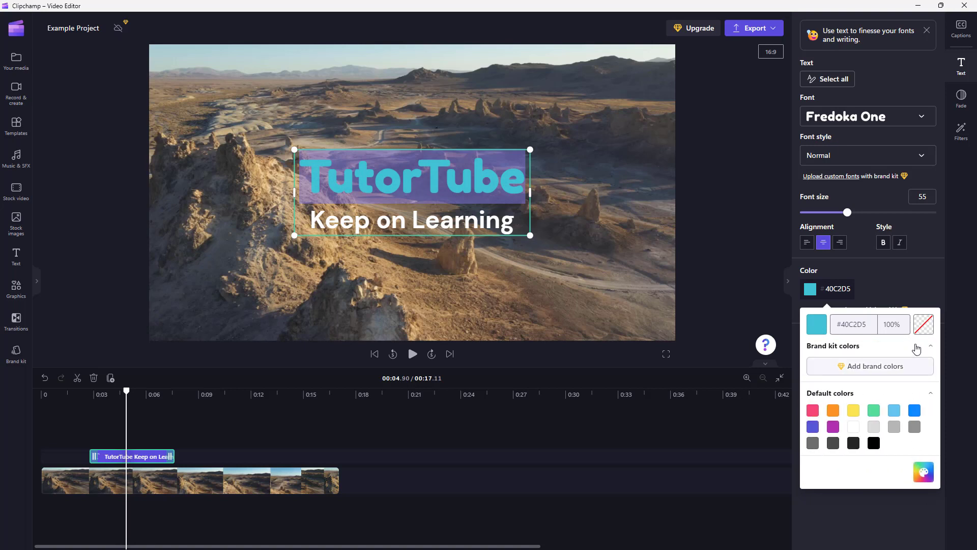
{"action": "left_click", "coordinate": [894, 325]}
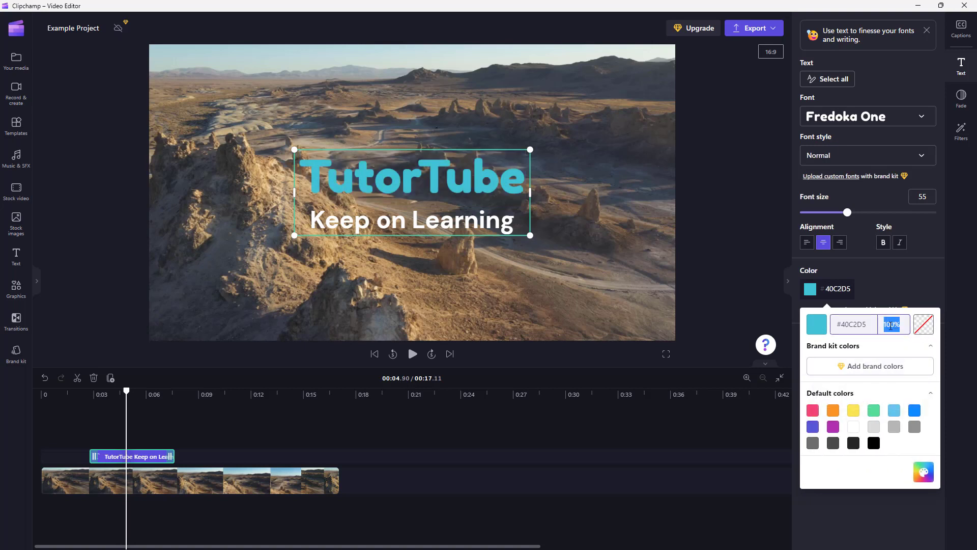
{"action": "type", "text": "50"}
{"action": "key", "text": "Return"}
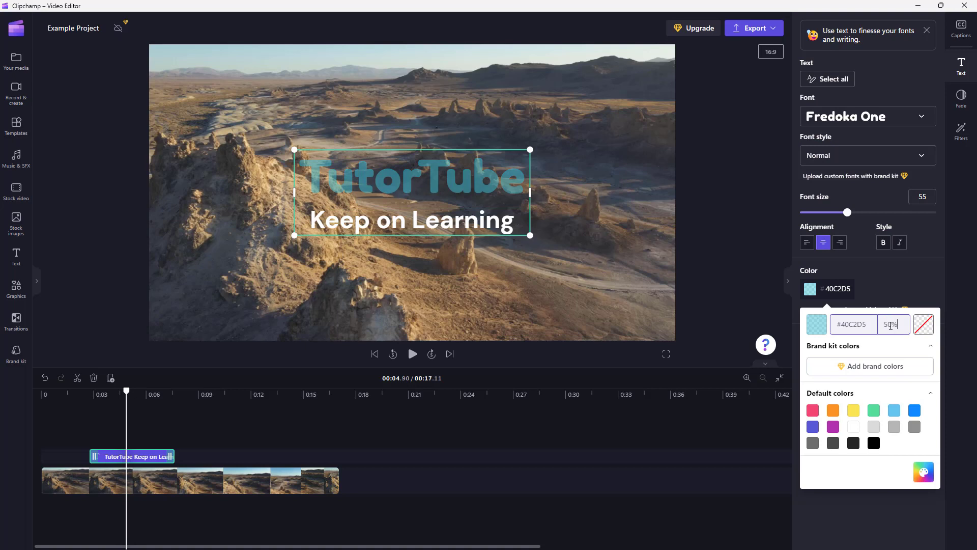
{"action": "left_click", "coordinate": [894, 324]}
{"action": "type", "text": "100"}
{"action": "key", "text": "Return"}
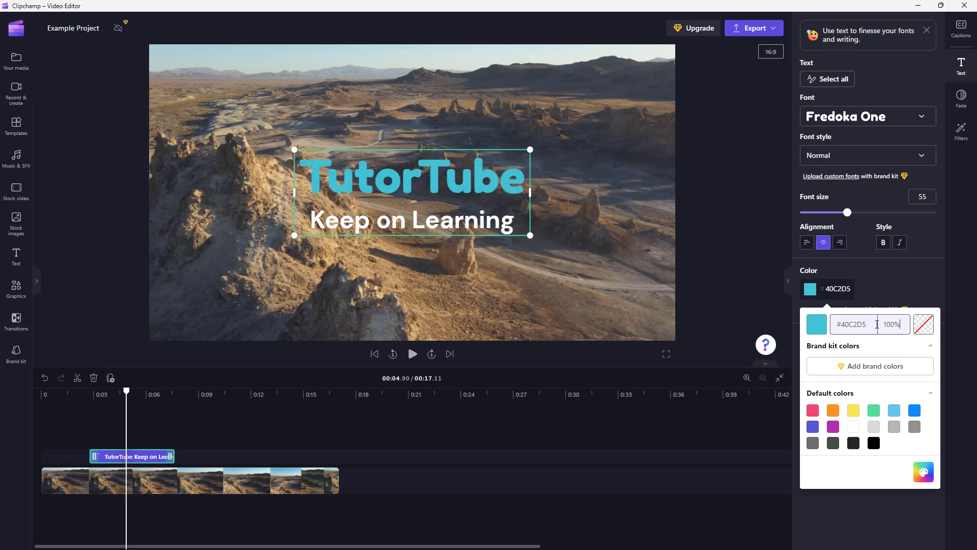
{"action": "left_click", "coordinate": [920, 331]}
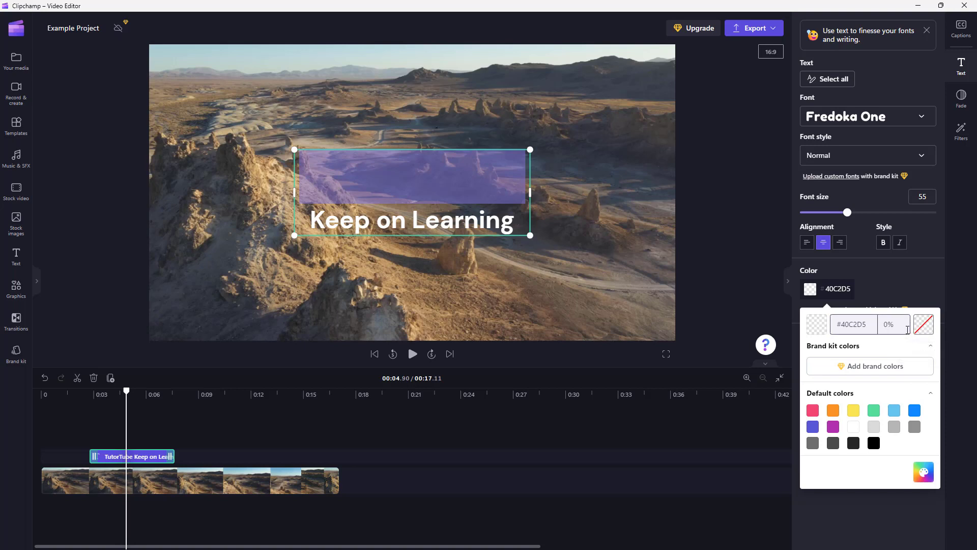
{"action": "key", "text": "Tab"}
{"action": "key", "text": "BackSpace"}
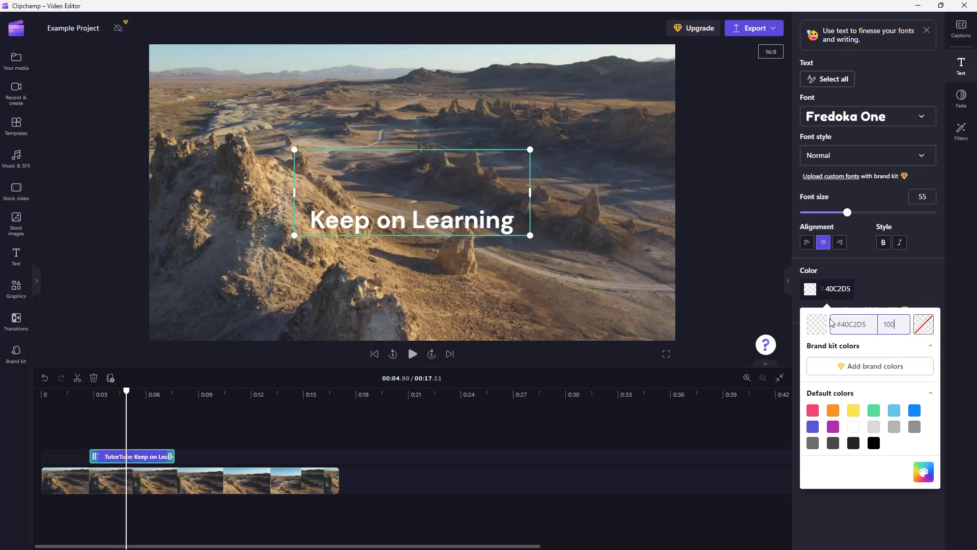
{"action": "key", "text": "Return"}
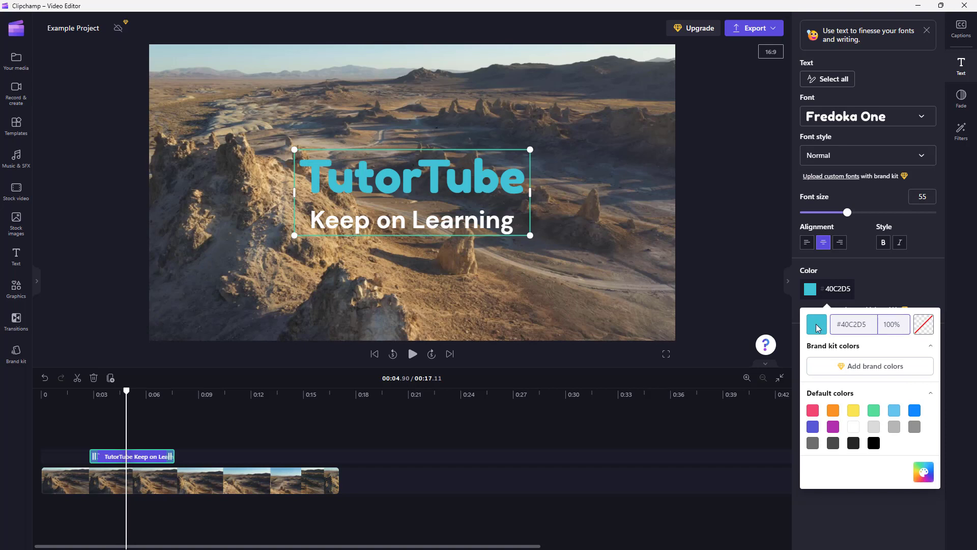
{"action": "left_click", "coordinate": [919, 265]}
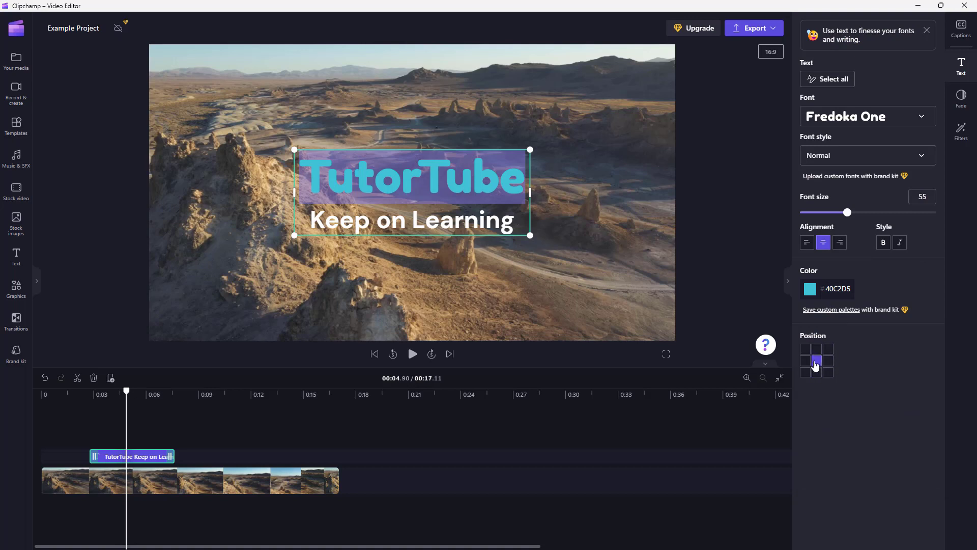
Drag the title up and to the right over the desert, then select the background clip
{"action": "left_click_drag", "start_coordinate": [481, 149], "coordinate": [568, 106]}
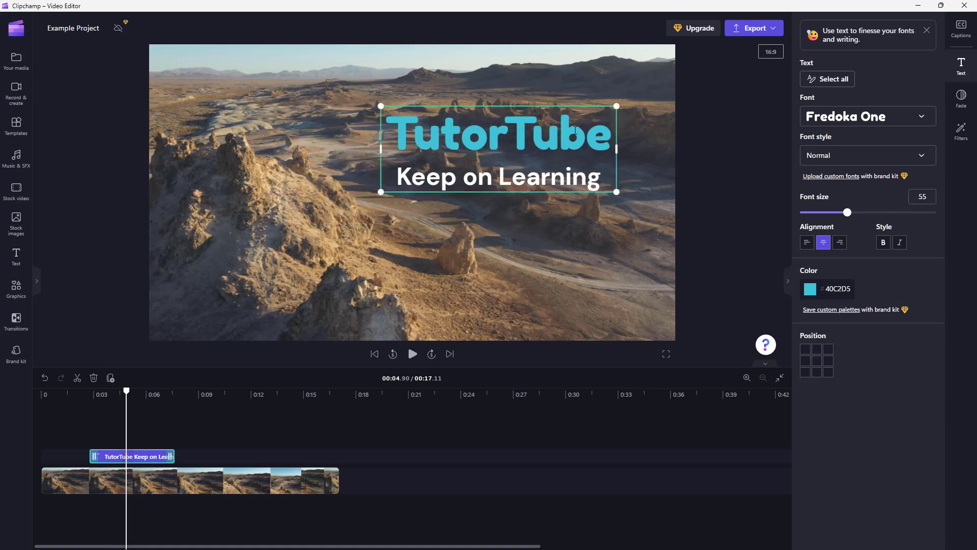
{"action": "left_click", "coordinate": [578, 95]}
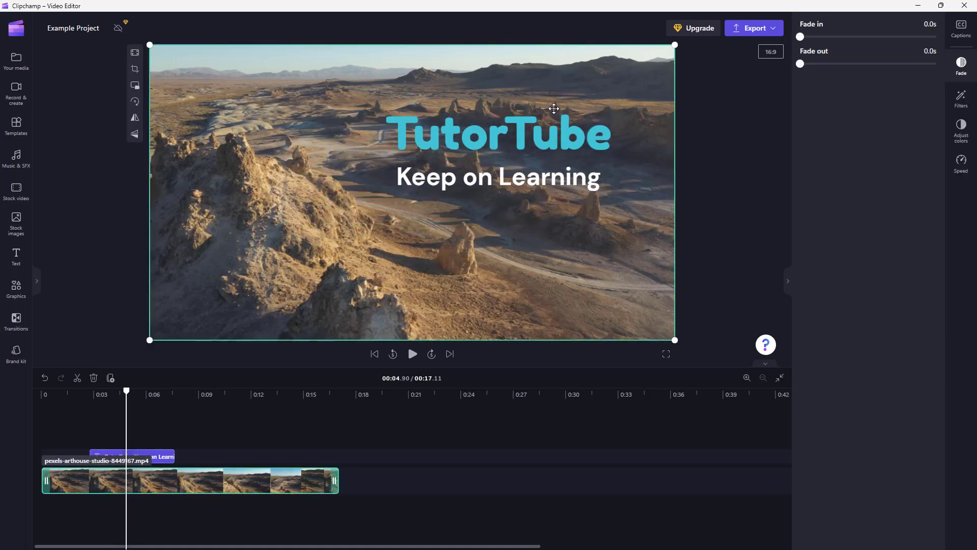
Drag the title toward the bottom-left, then snap it to the frame centre
{"action": "left_click", "coordinate": [166, 457]}
{"action": "left_click_drag", "start_coordinate": [493, 106], "coordinate": [330, 214]}
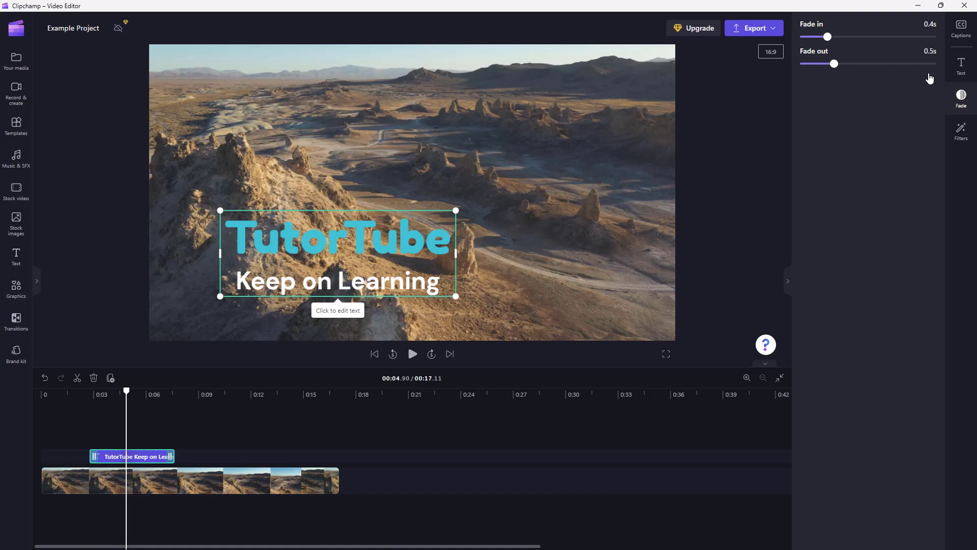
{"action": "left_click", "coordinate": [961, 68]}
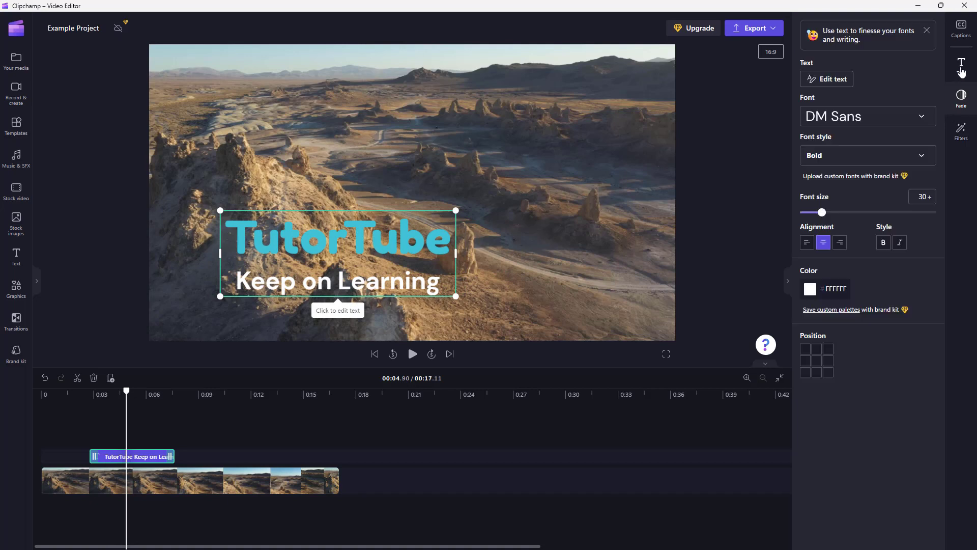
{"action": "left_click", "coordinate": [817, 362]}
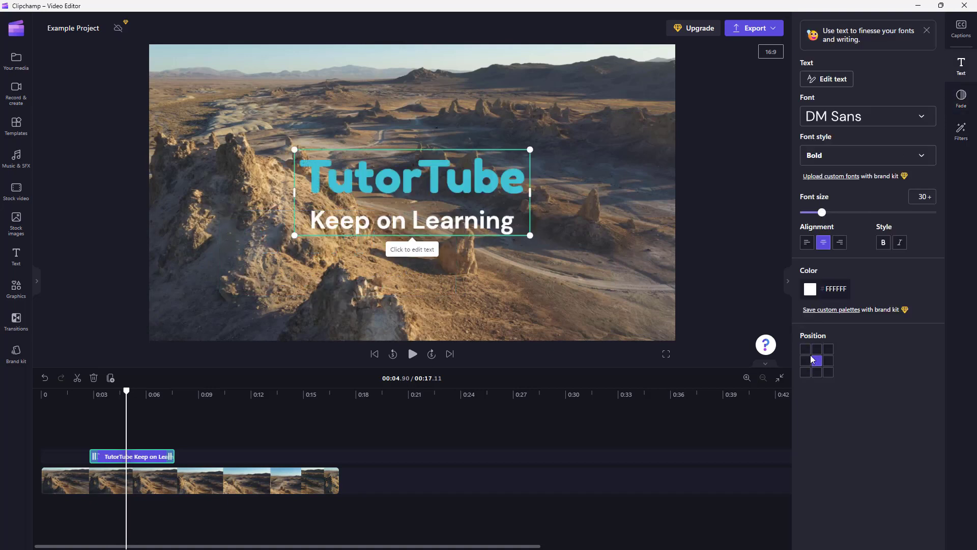
Try each Position grid cell in turn, ending back on the centre cell
{"action": "left_click", "coordinate": [805, 349]}
{"action": "left_click", "coordinate": [827, 372]}
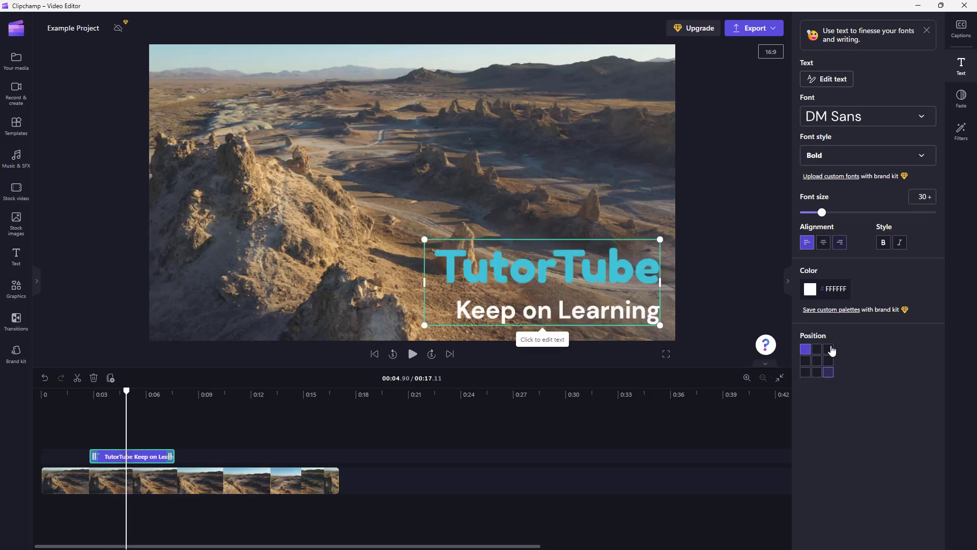
{"action": "left_click", "coordinate": [827, 349]}
{"action": "left_click", "coordinate": [805, 372]}
{"action": "left_click", "coordinate": [805, 360]}
{"action": "left_click", "coordinate": [828, 361]}
{"action": "left_click", "coordinate": [817, 372]}
{"action": "left_click", "coordinate": [816, 349]}
{"action": "left_click", "coordinate": [817, 363]}
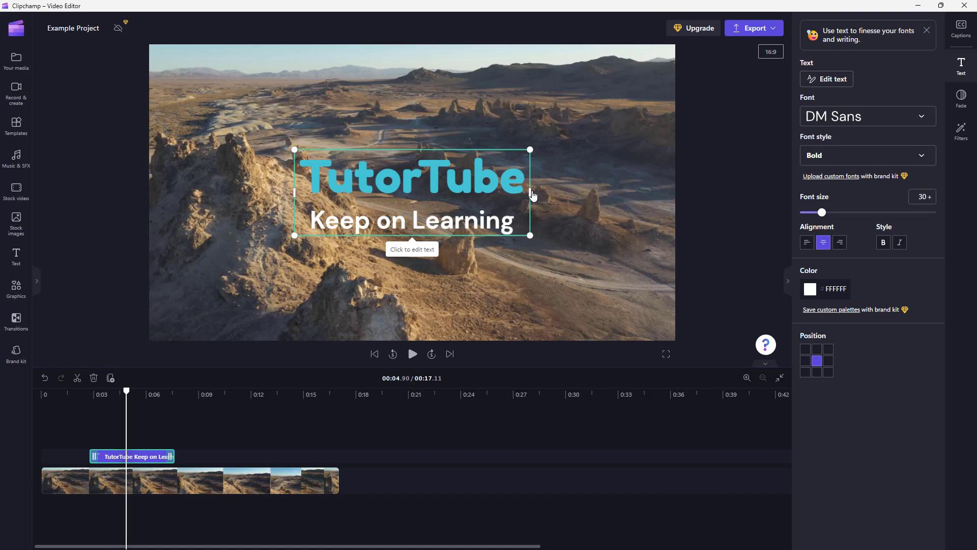
Narrow the title box, shift it left, and delete the stray spaces inside TutorTube
{"action": "left_click_drag", "start_coordinate": [534, 190], "coordinate": [676, 200]}
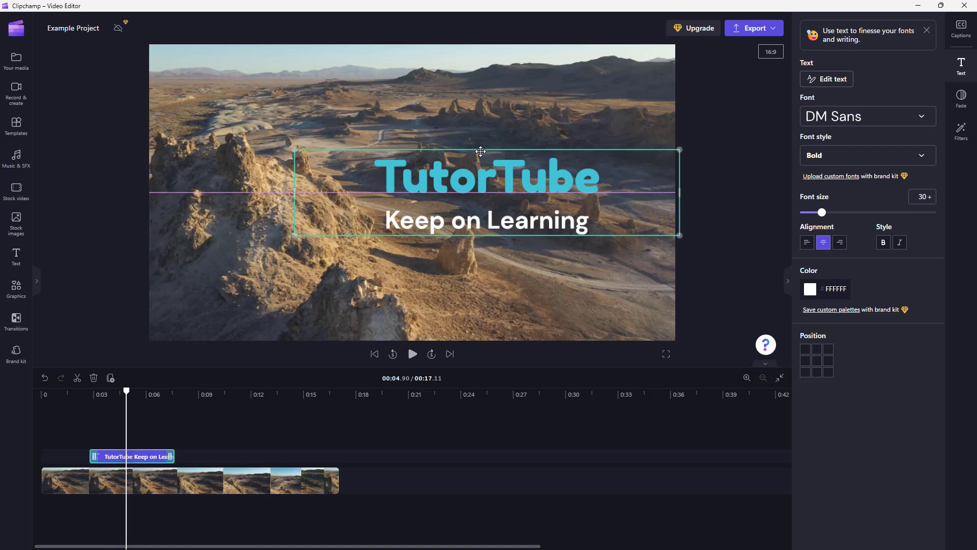
{"action": "left_click_drag", "start_coordinate": [494, 226], "coordinate": [428, 221]}
{"action": "left_click", "coordinate": [506, 181]}
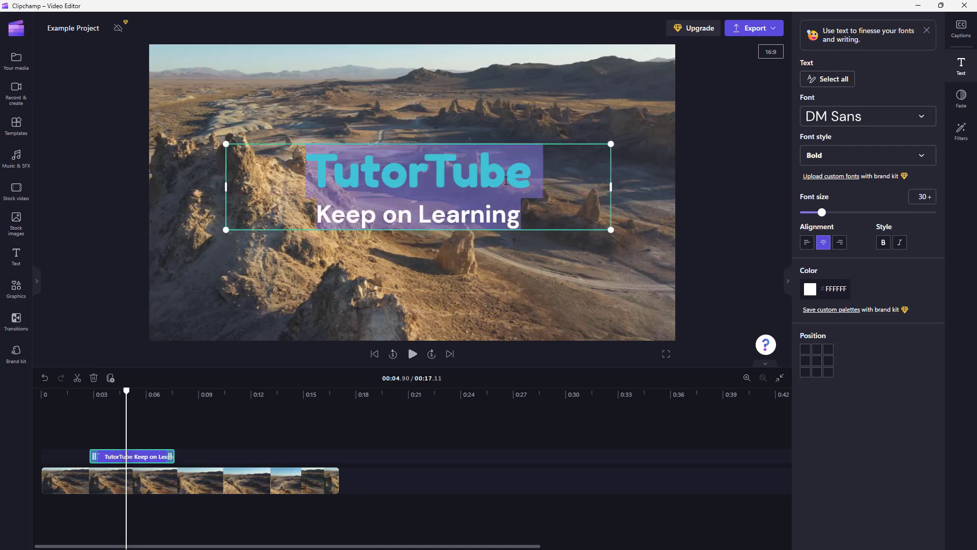
{"action": "left_click", "coordinate": [391, 169]}
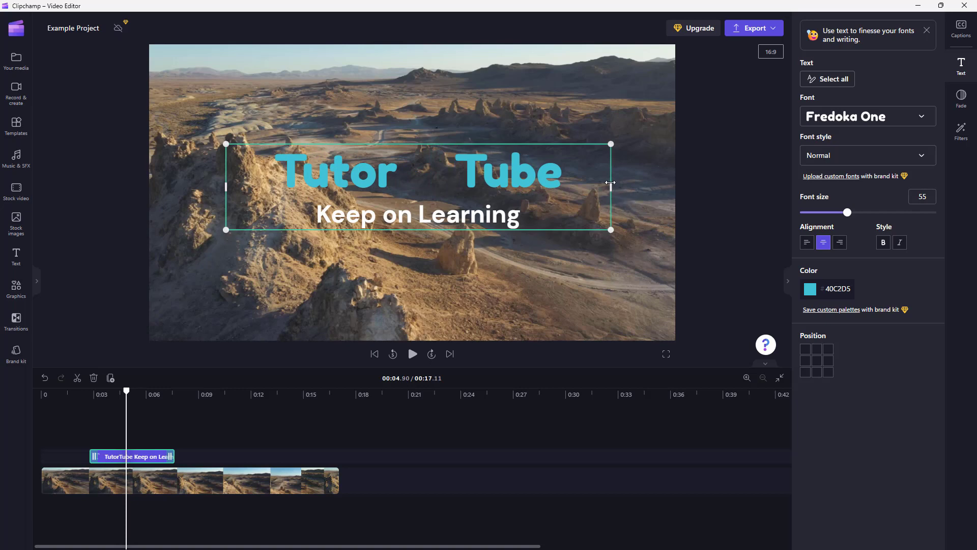
{"action": "left_click_drag", "start_coordinate": [610, 183], "coordinate": [558, 187]}
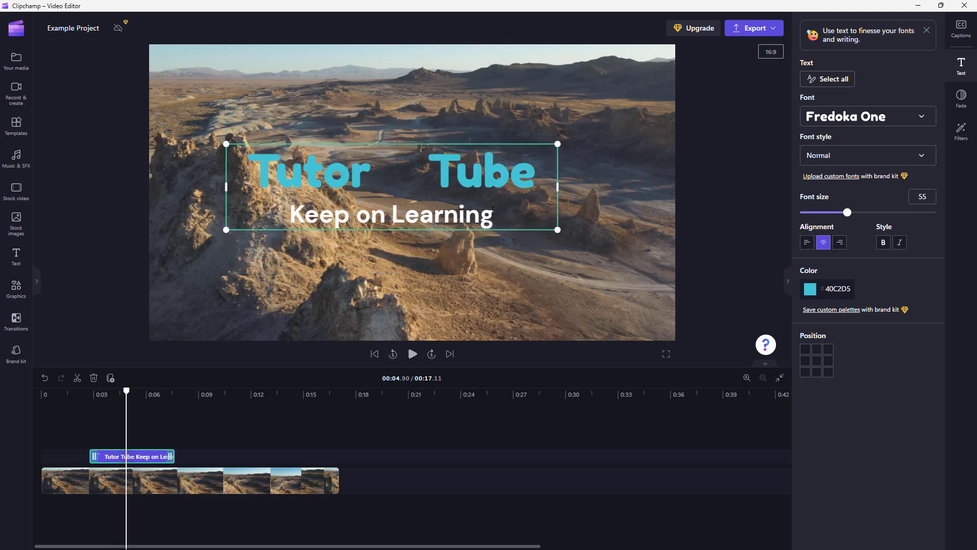
{"action": "key", "text": "BackSpace"}
{"action": "key", "text": "BackSpace"}
{"action": "key", "text": "BackSpace"}
{"action": "key", "text": "BackSpace"}
{"action": "key", "text": "BackSpace"}
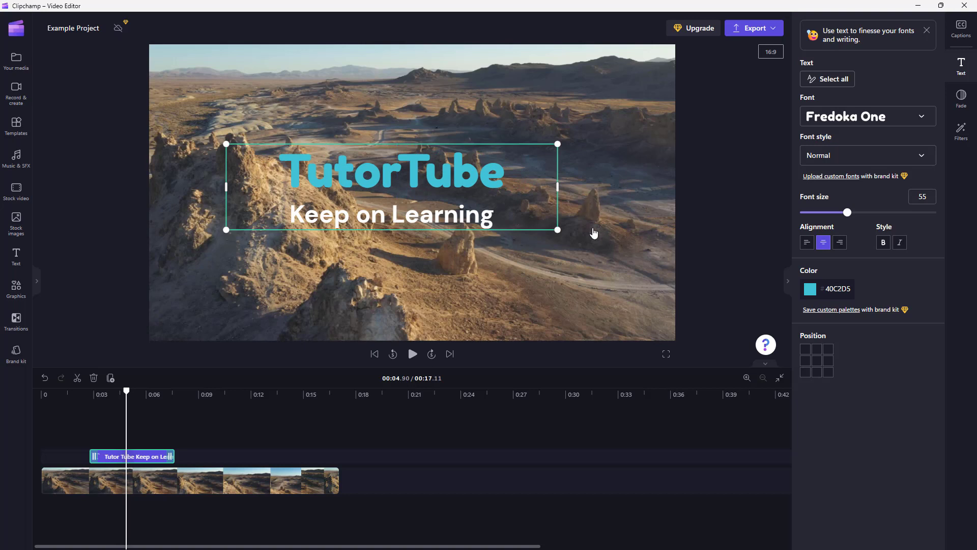
{"action": "left_click", "coordinate": [713, 248]}
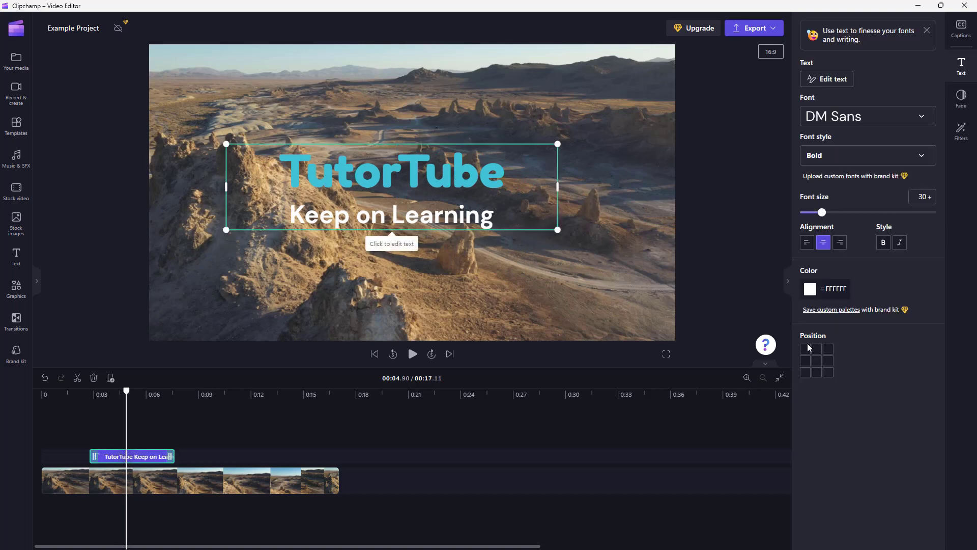
Centre the title with the Position grid, then select the TutorTube line and show its colour choices
{"action": "left_click", "coordinate": [816, 361]}
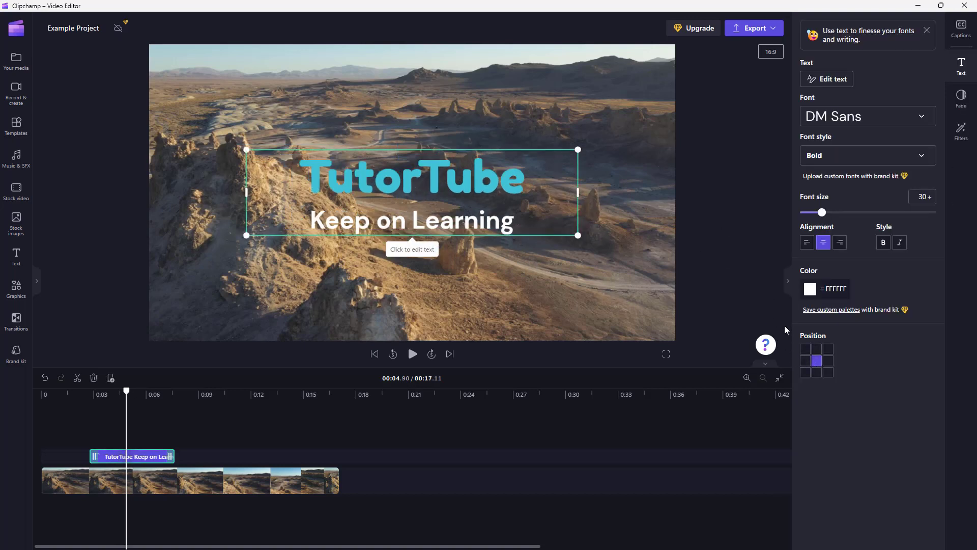
{"action": "left_click", "coordinate": [724, 228]}
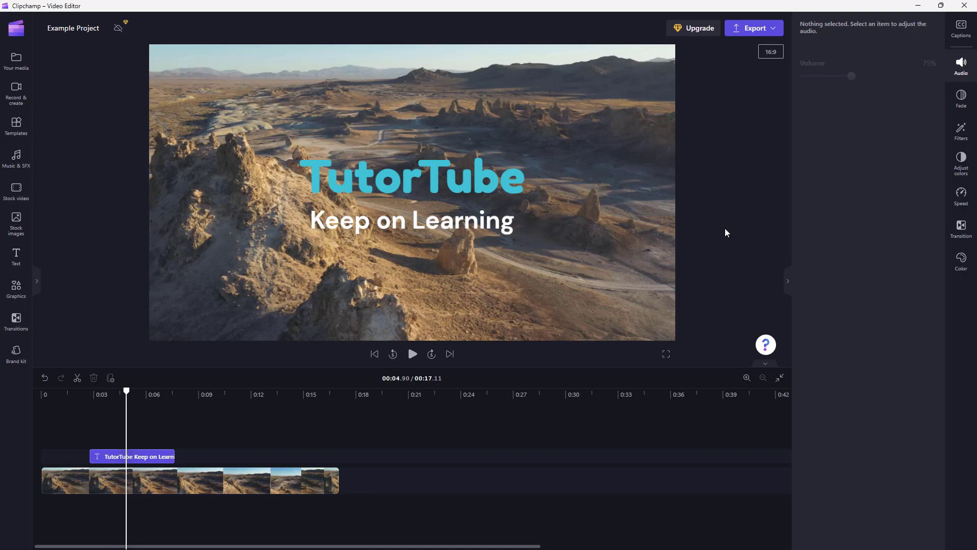
{"action": "left_click", "coordinate": [396, 164]}
{"action": "double_click", "coordinate": [396, 165]}
{"action": "triple_click", "coordinate": [530, 198]}
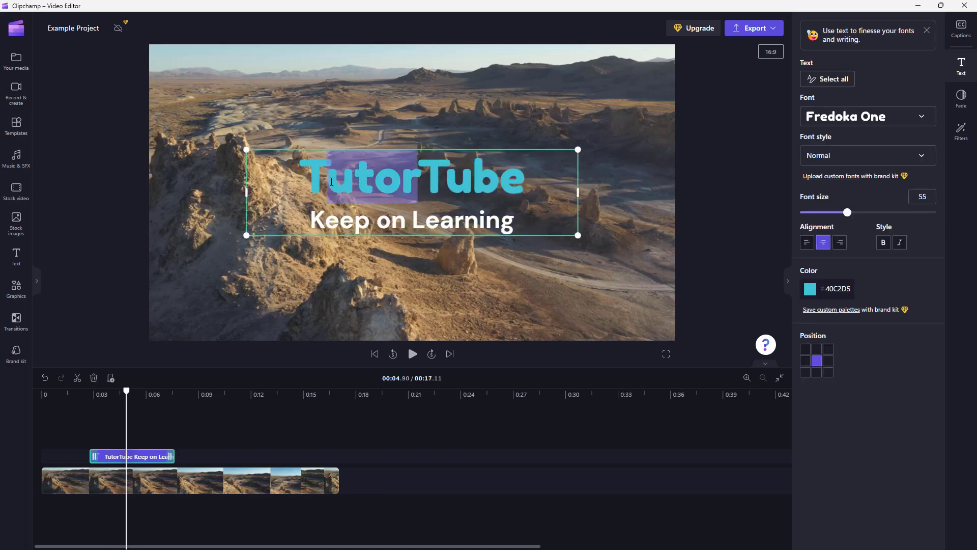
{"action": "left_click", "coordinate": [810, 289]}
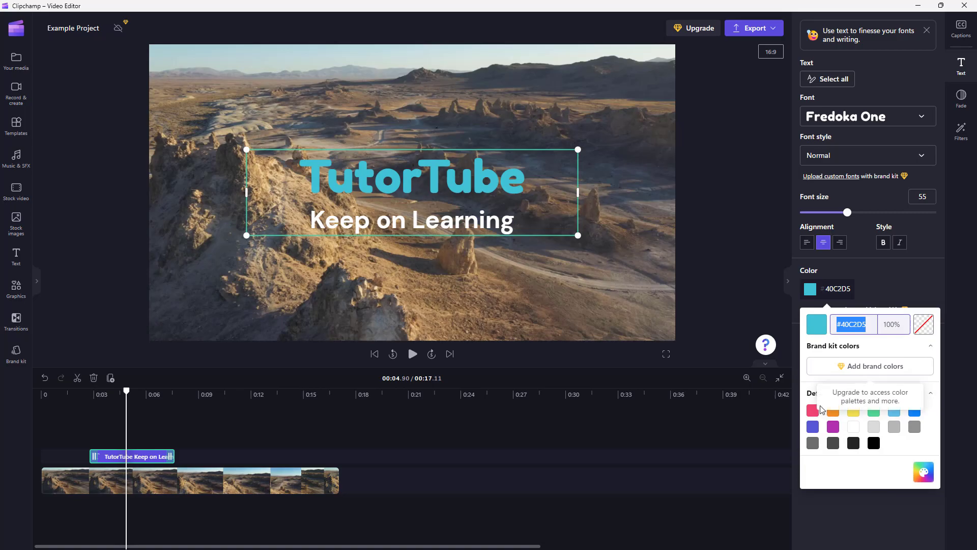